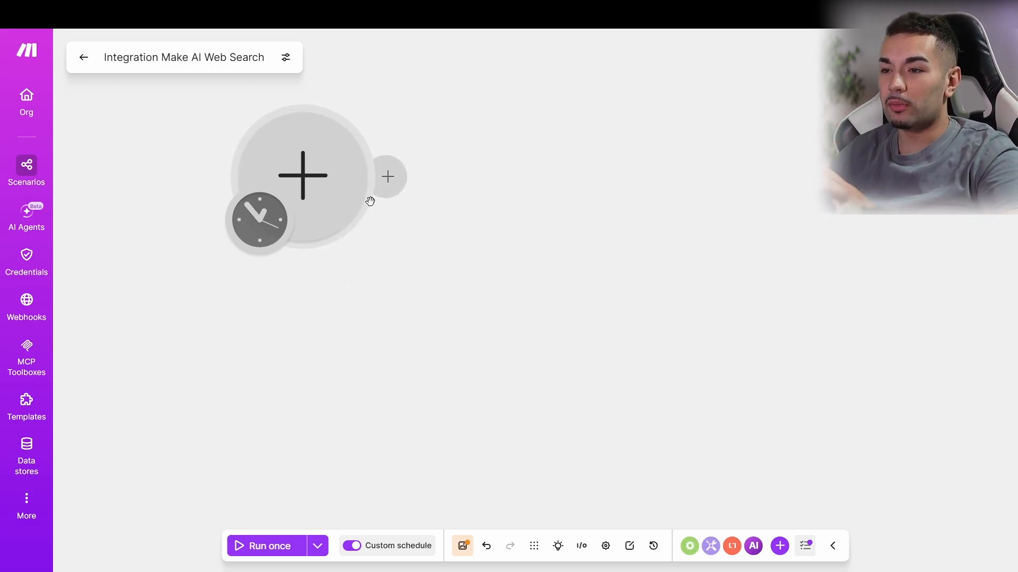
# Step: Add a Webhooks Custom webhook as the scenario's first, triggering module
pyautogui.click(341, 175)
pyautogui.rightClick(561, 233)
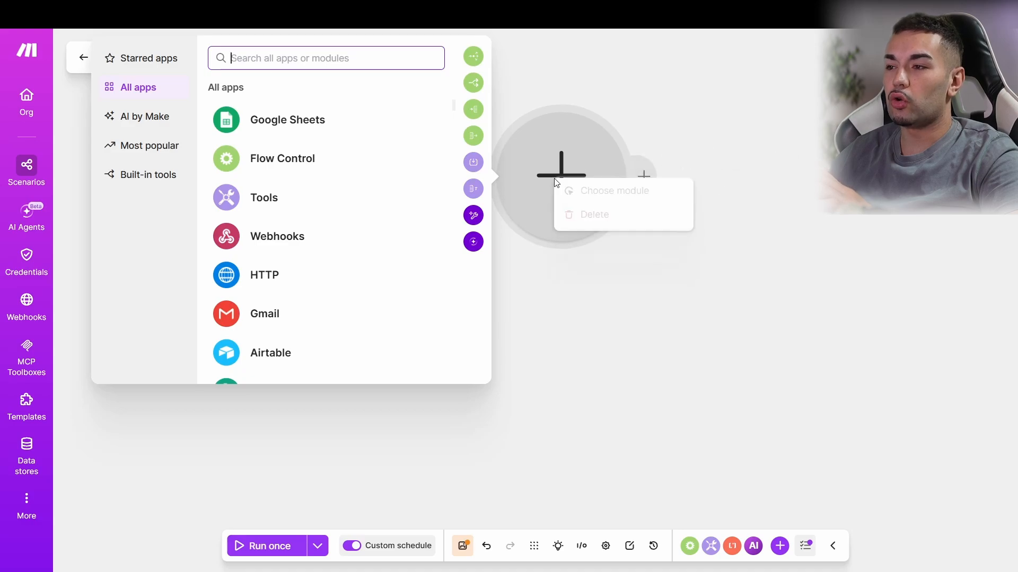
pyautogui.click(584, 281)
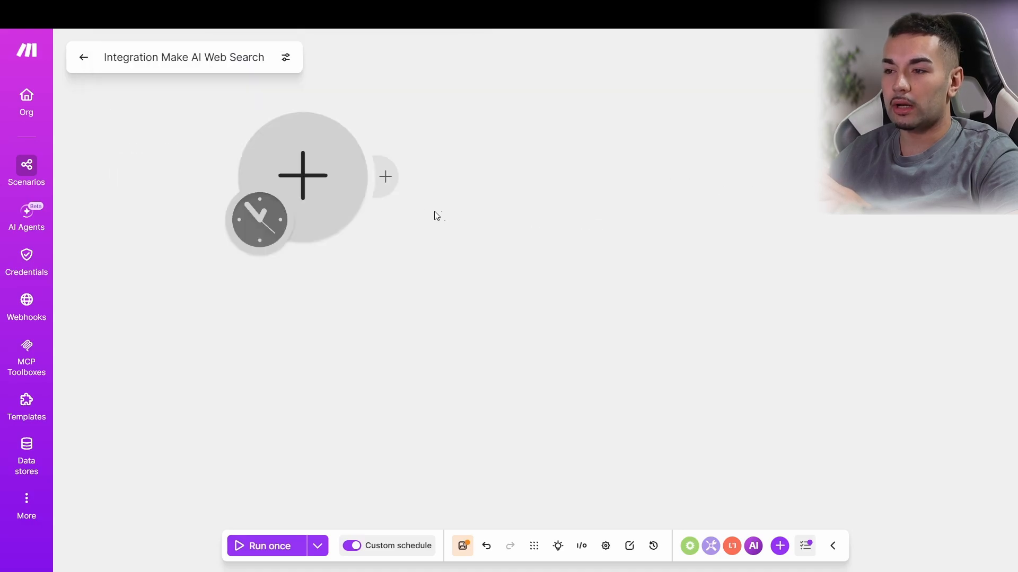
pyautogui.click(305, 183)
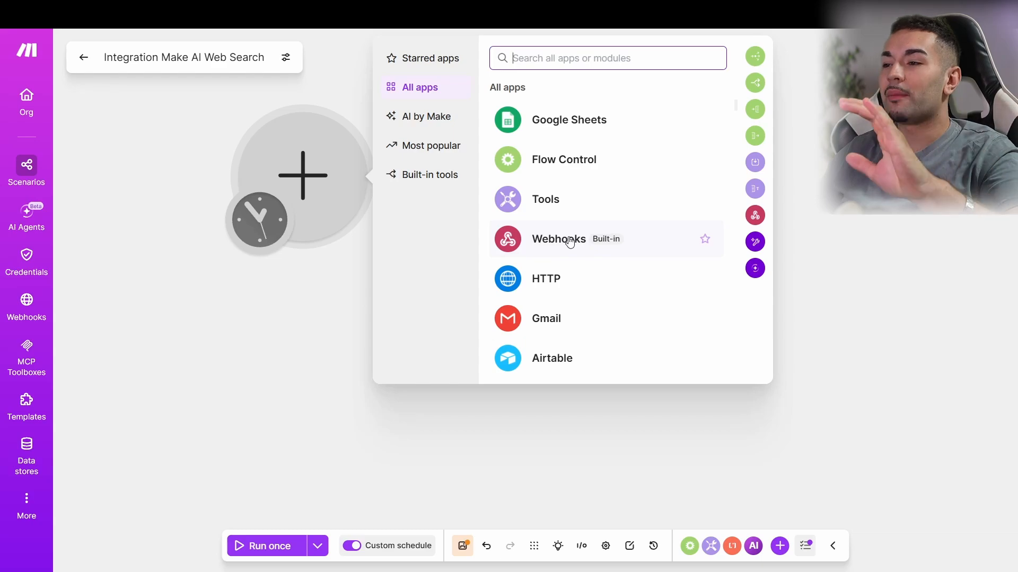
pyautogui.click(569, 242)
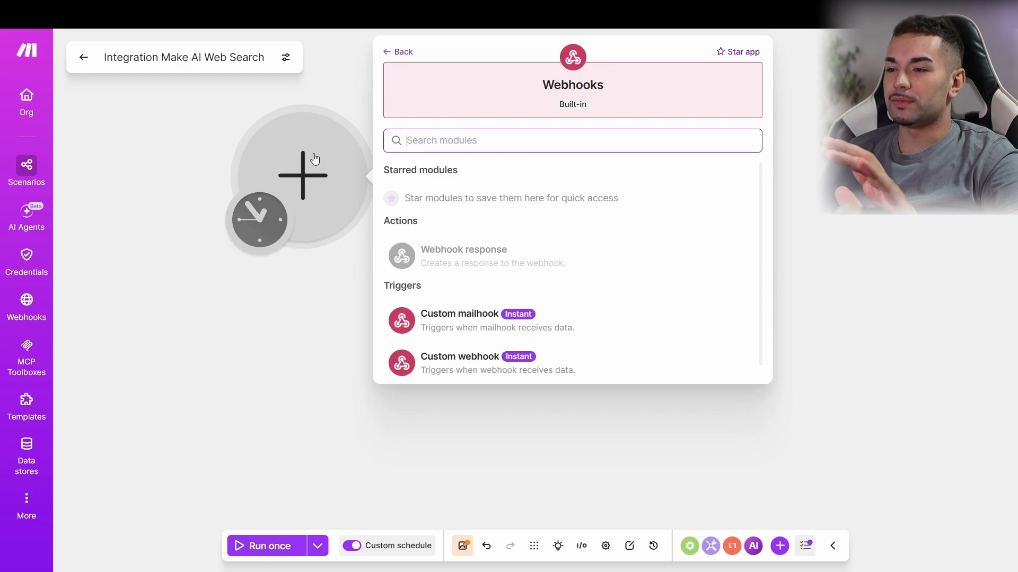
pyautogui.click(303, 280)
pyautogui.click(311, 188)
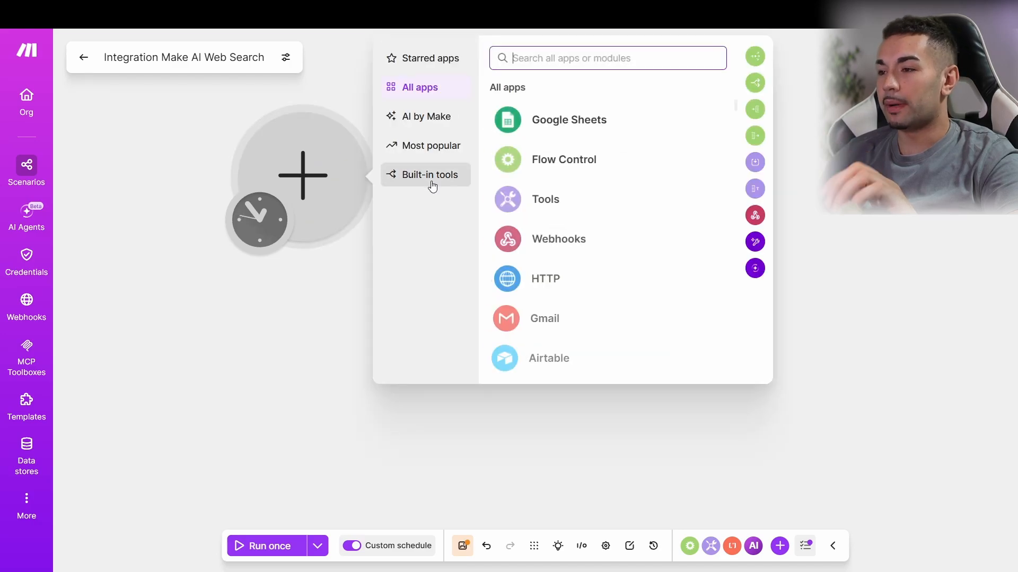
pyautogui.click(540, 246)
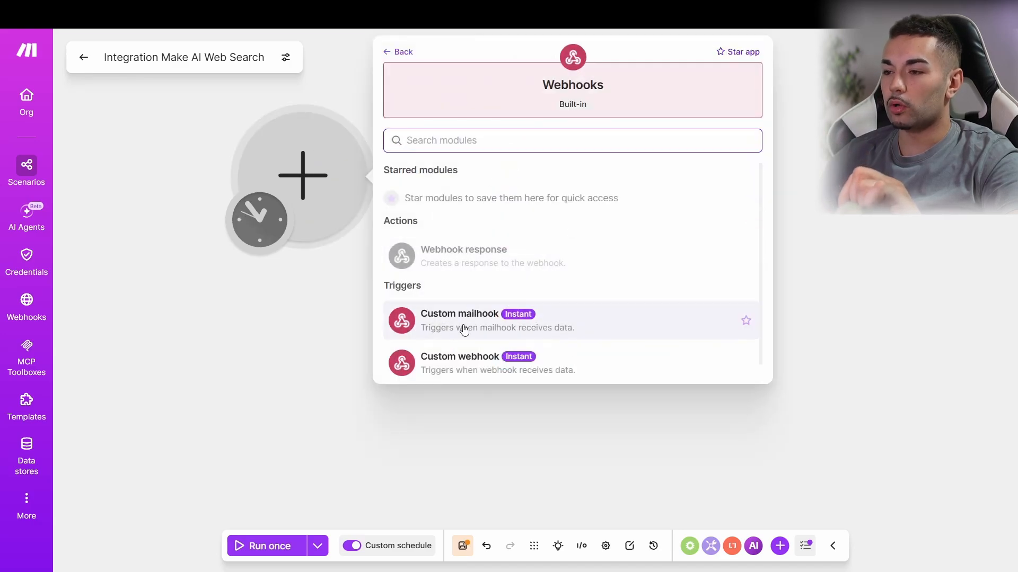
pyautogui.click(426, 368)
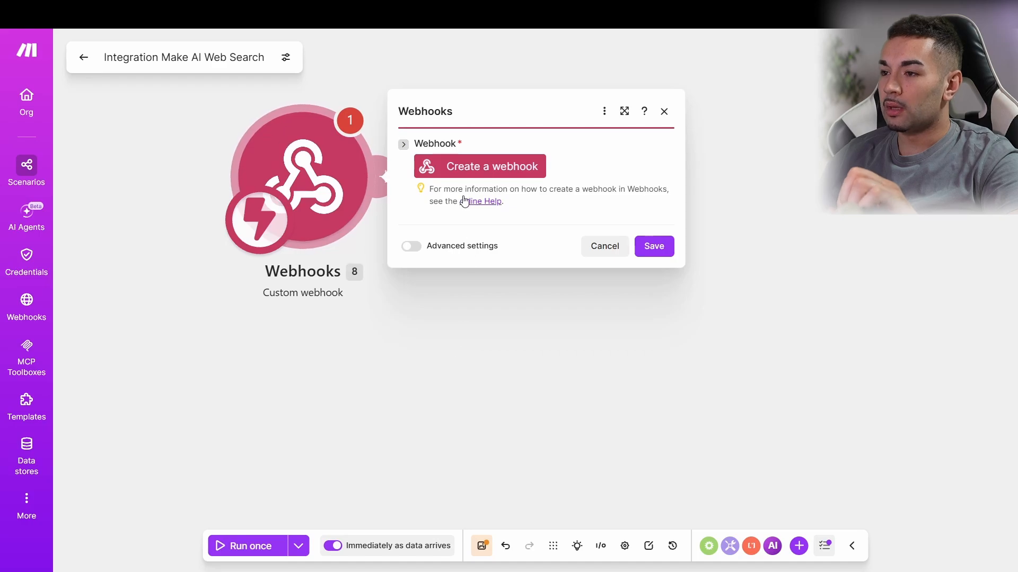
# Step: Create a webhook named 'evento-libros', copy its URL, and save the trigger settings
pyautogui.click(462, 172)
pyautogui.click(717, 112)
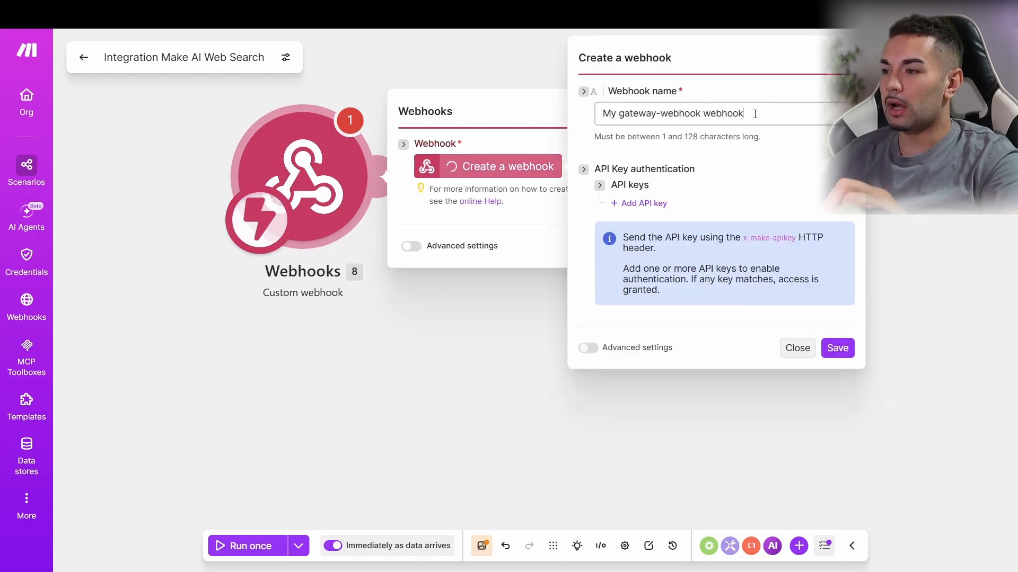
pyautogui.hotkey('ctrl', 'a')
pyautogui.write('event')
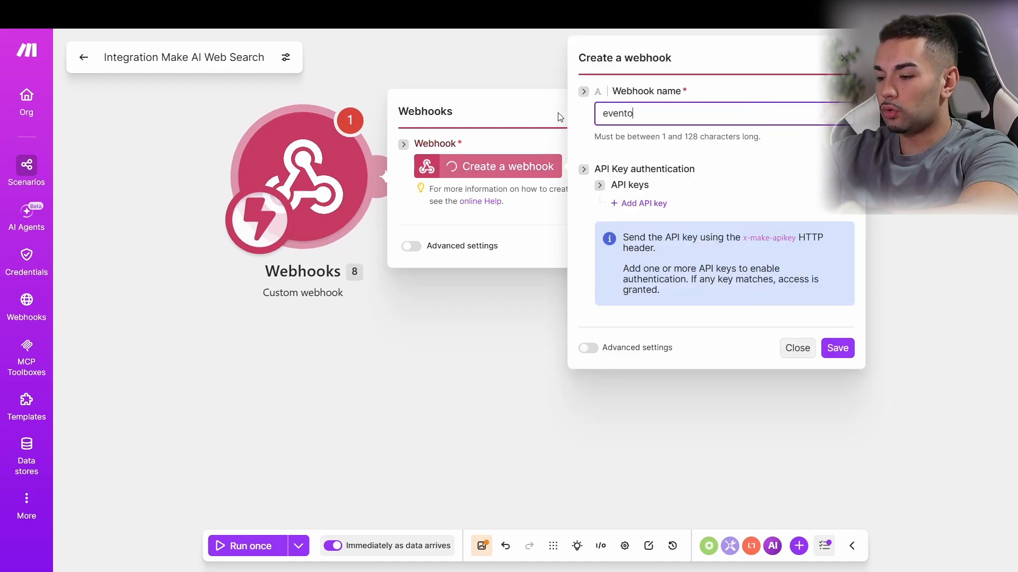
pyautogui.write('o-libros')
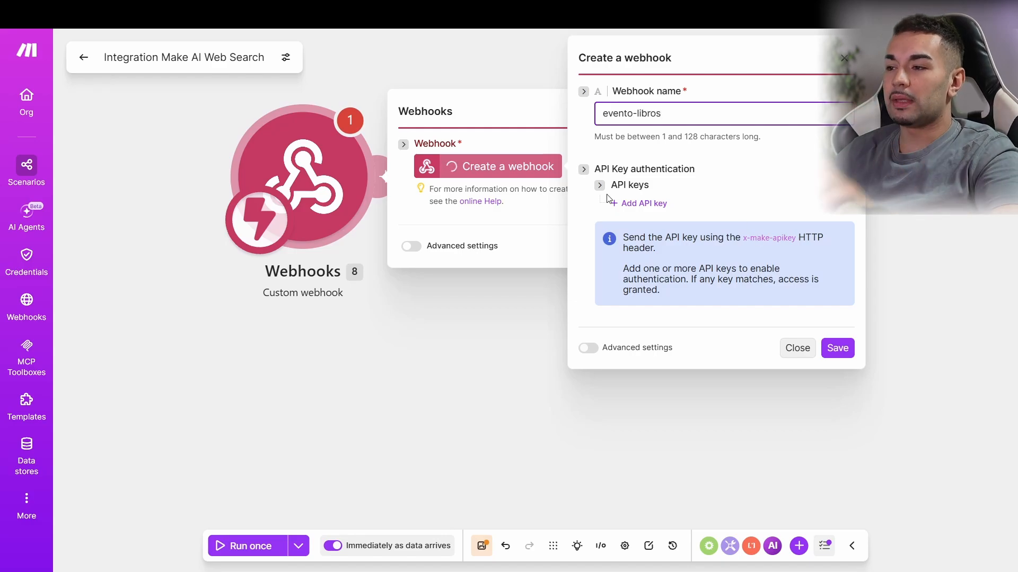
pyautogui.click(836, 347)
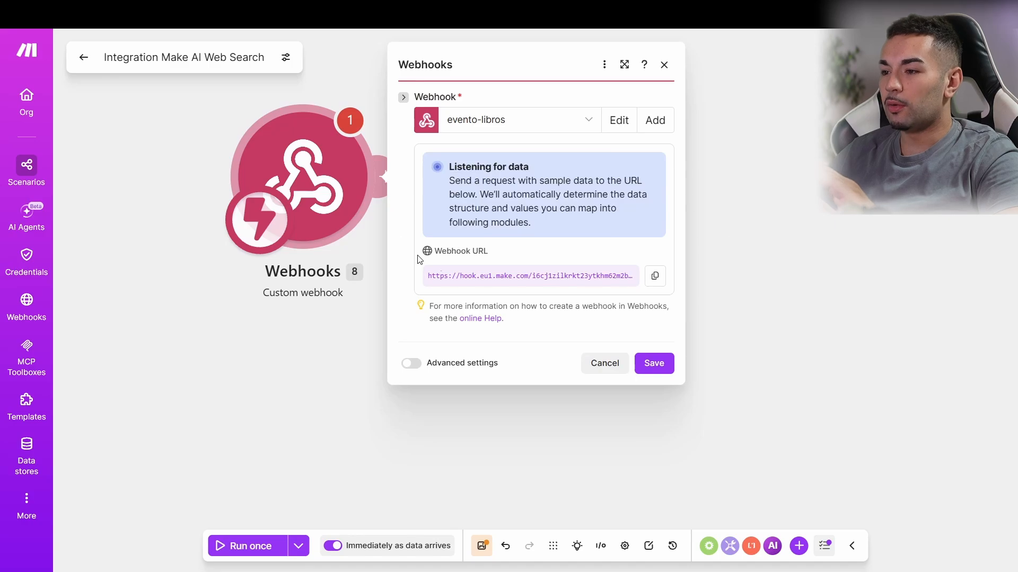
pyautogui.click(655, 277)
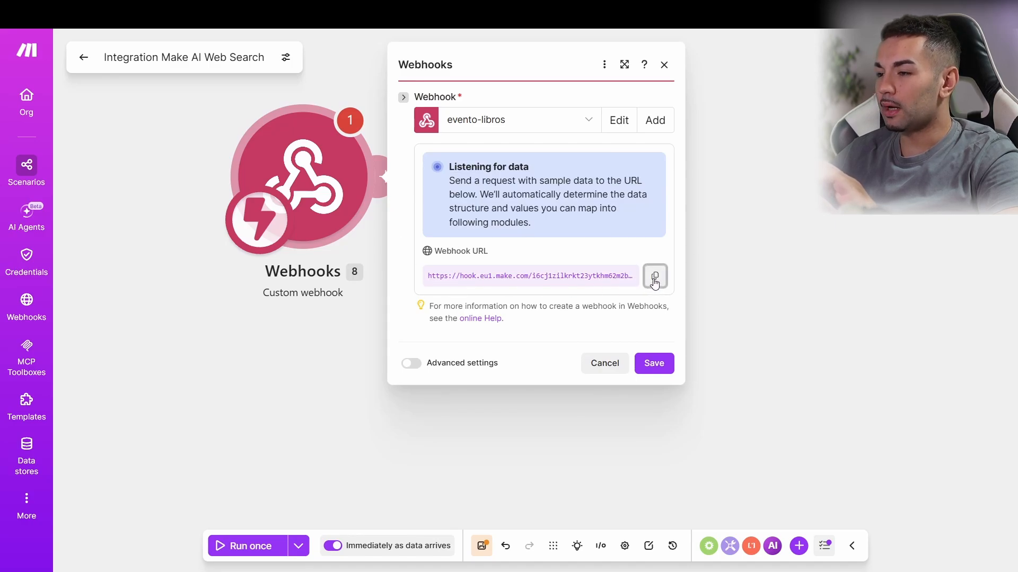
pyautogui.click(653, 364)
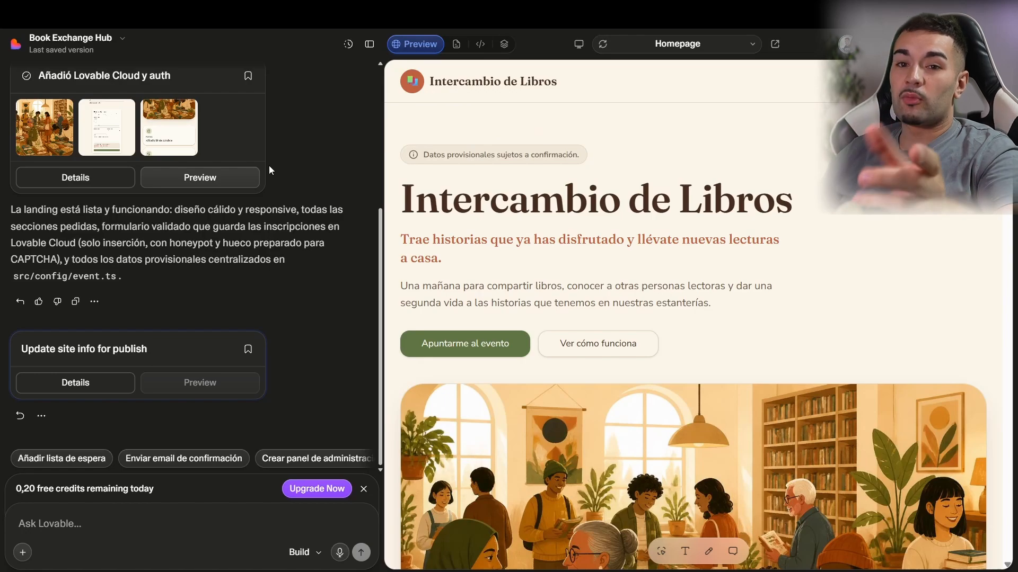
# Step: Ask Lovable to define a JSON structure for the form data and send it to the pasted webhook URL
pyautogui.click(181, 516)
pyautogui.write('Tengo este we')
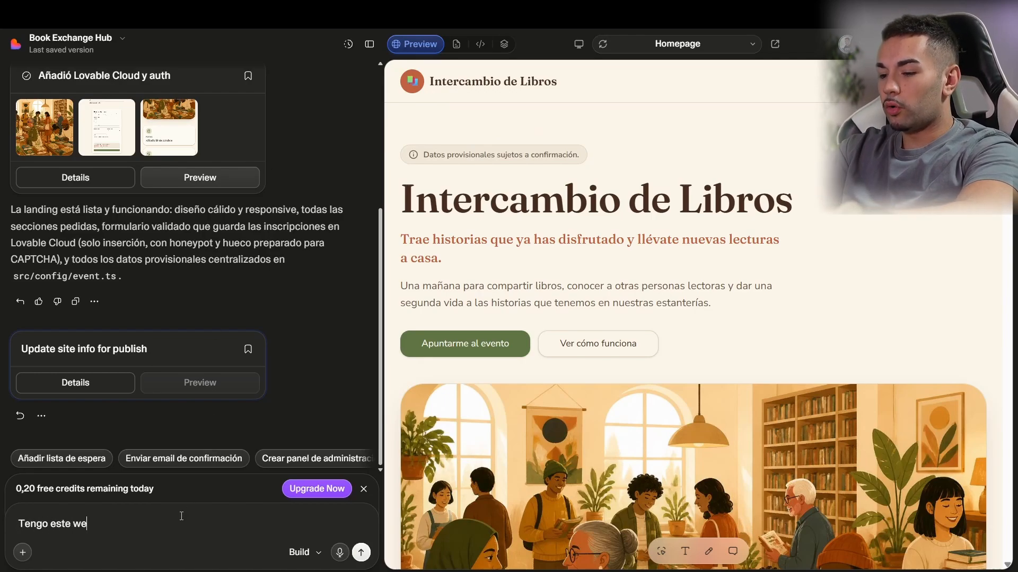
pyautogui.write('bhook, y quiero')
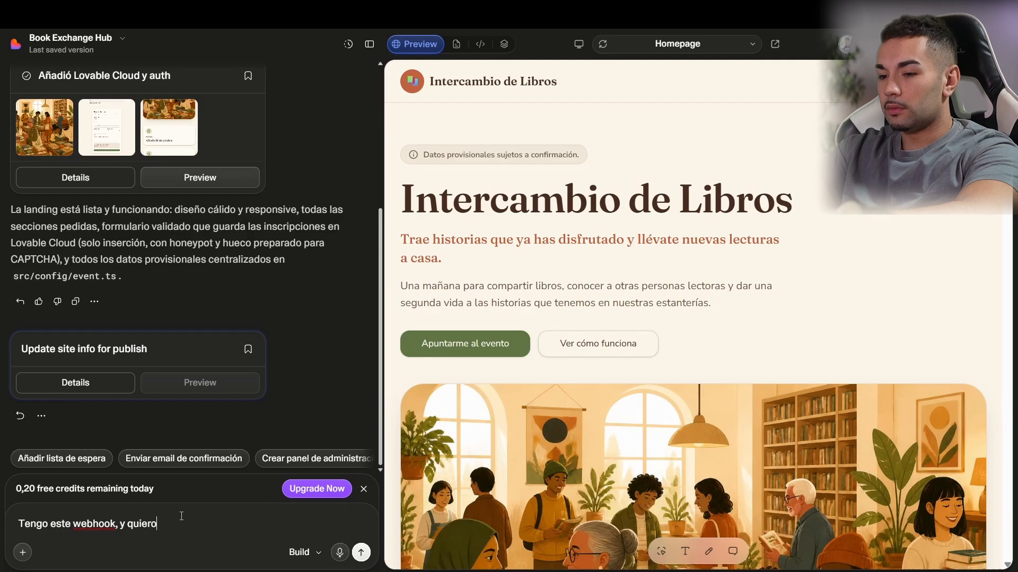
pyautogui.write(' que definas un')
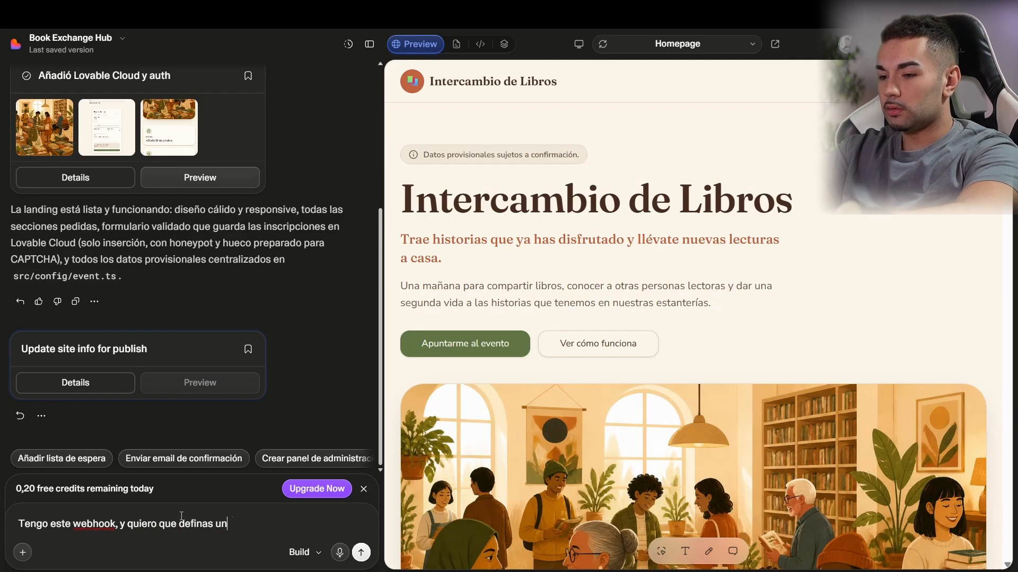
pyautogui.write('a estructura ')
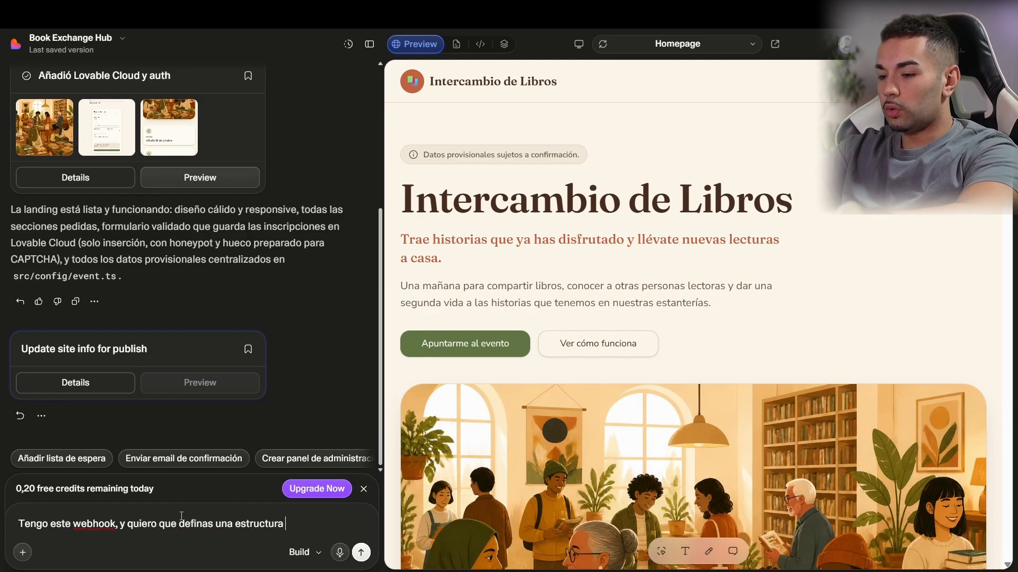
pyautogui.write('json para envia')
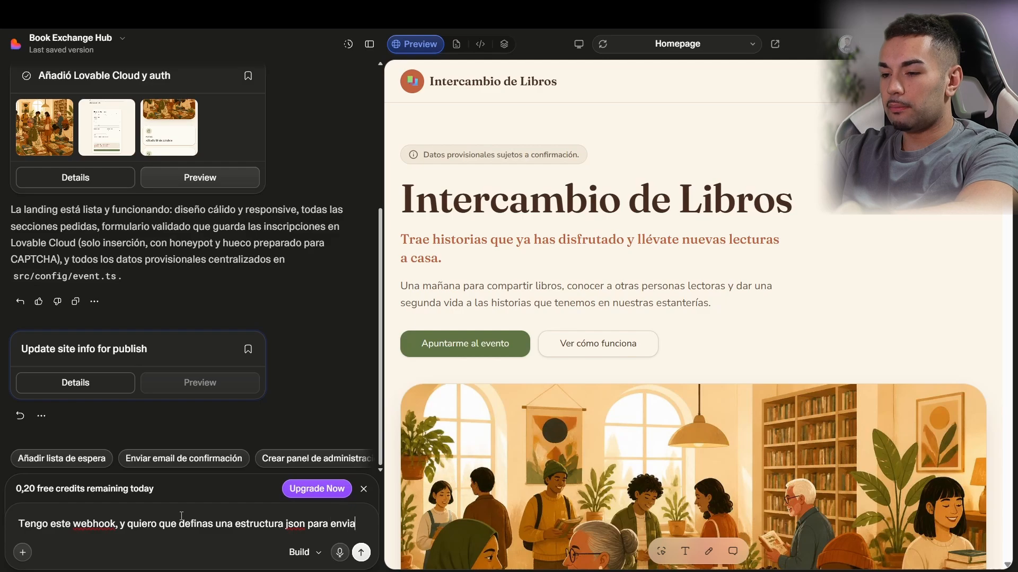
pyautogui.write('rme la informacion del formular')
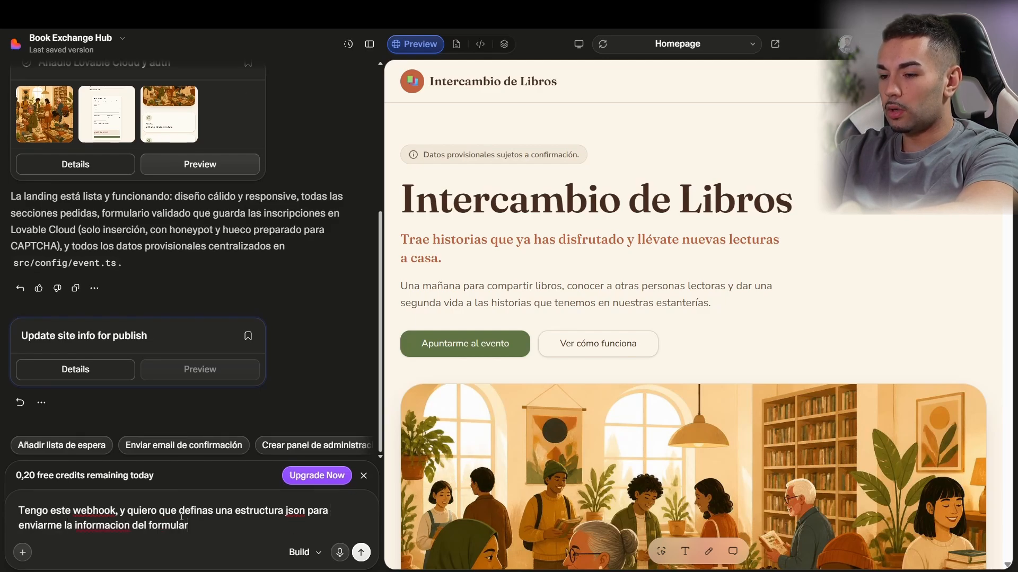
pyautogui.write('io por este we')
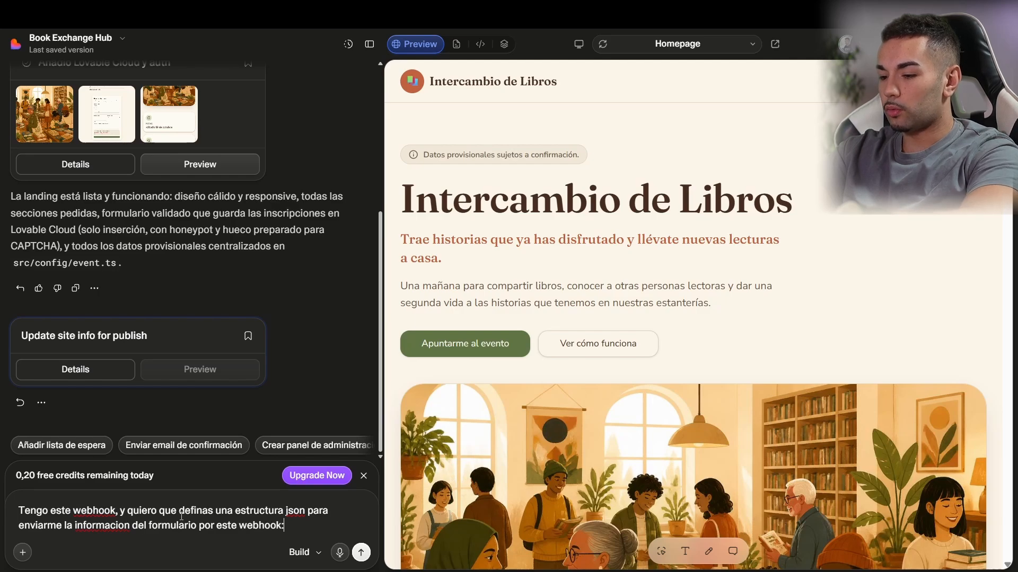
pyautogui.write('bhook:')
pyautogui.hotkey('ctrl', 'v')
pyautogui.press('Return')
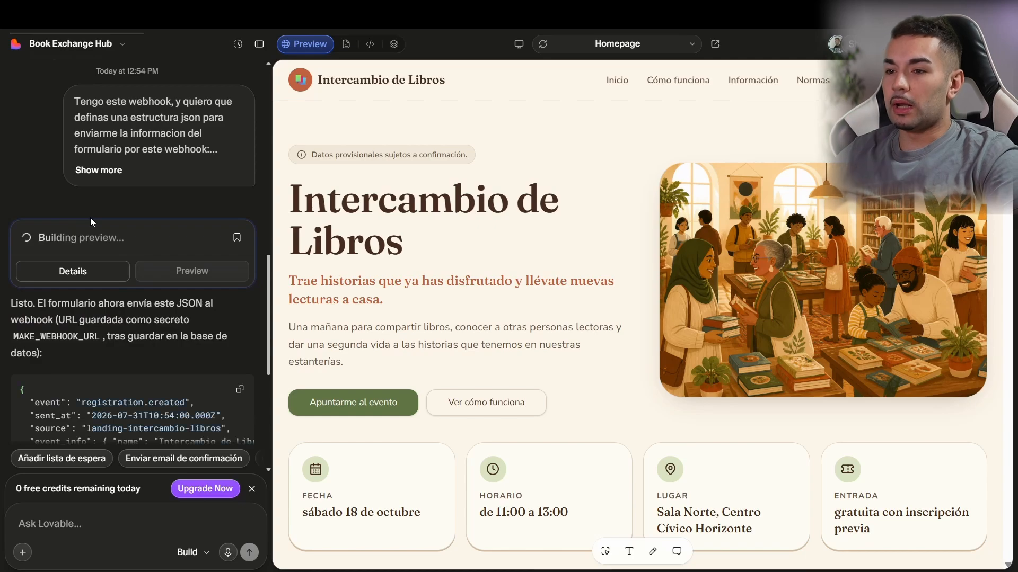
# Step: Scroll through Lovable's webhook JSON reply and the landing page preview
pyautogui.scroll(-3, 120, 248)
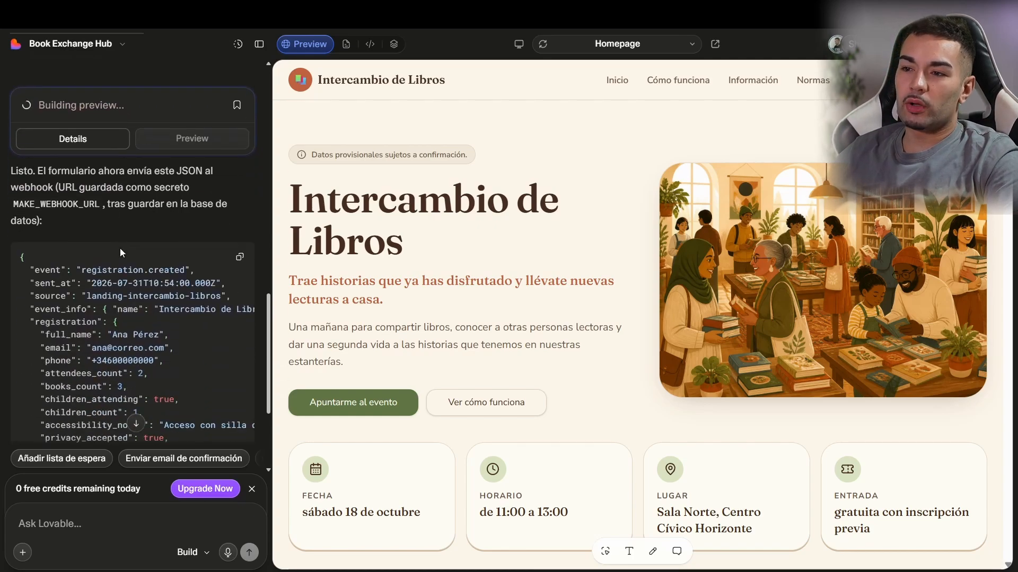
pyautogui.scroll(-1, 161, 180)
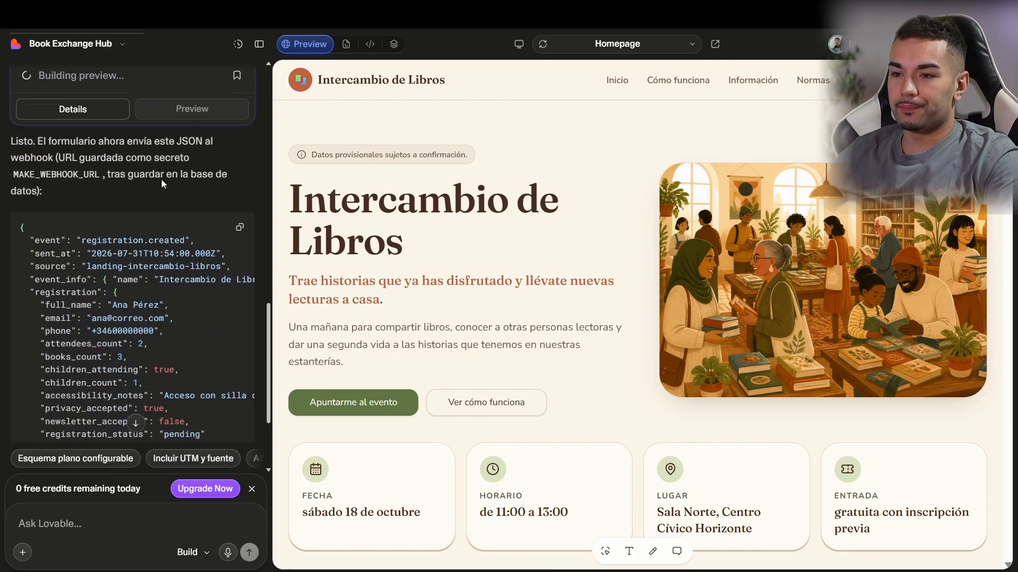
pyautogui.scroll(-1, 161, 179)
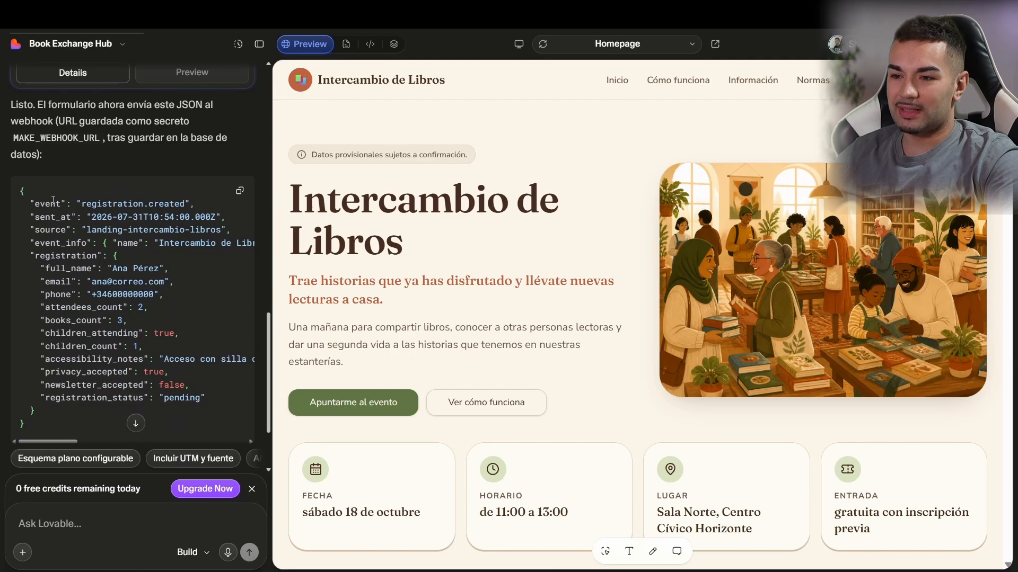
pyautogui.scroll(-3, 53, 201)
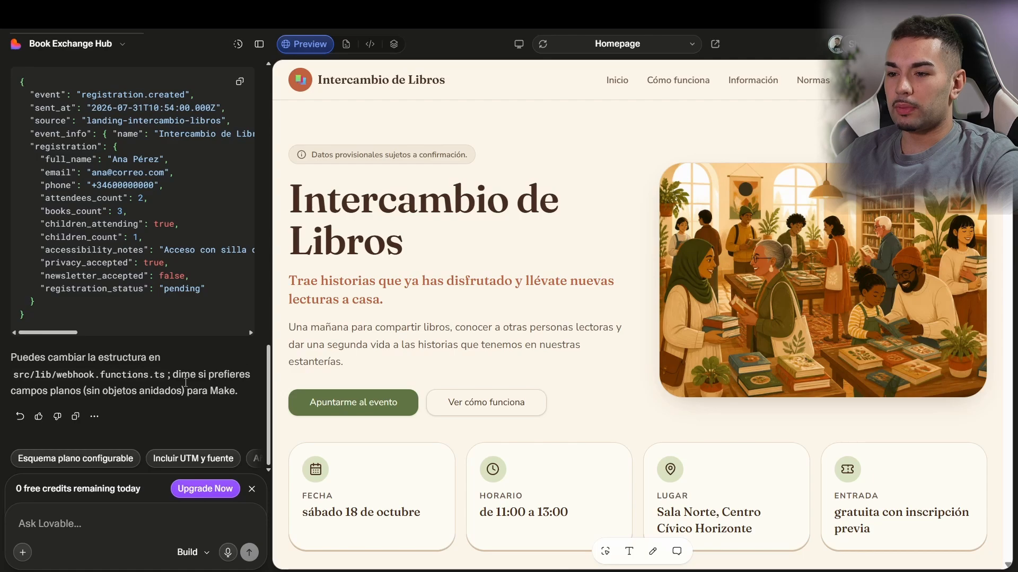
pyautogui.scroll(5, 192, 348)
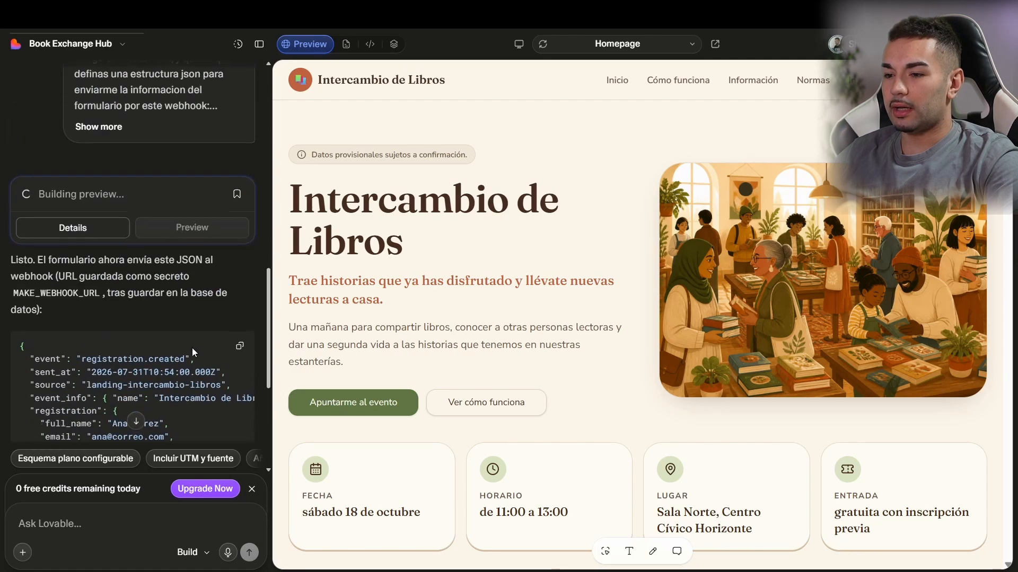
pyautogui.scroll(-5, 192, 348)
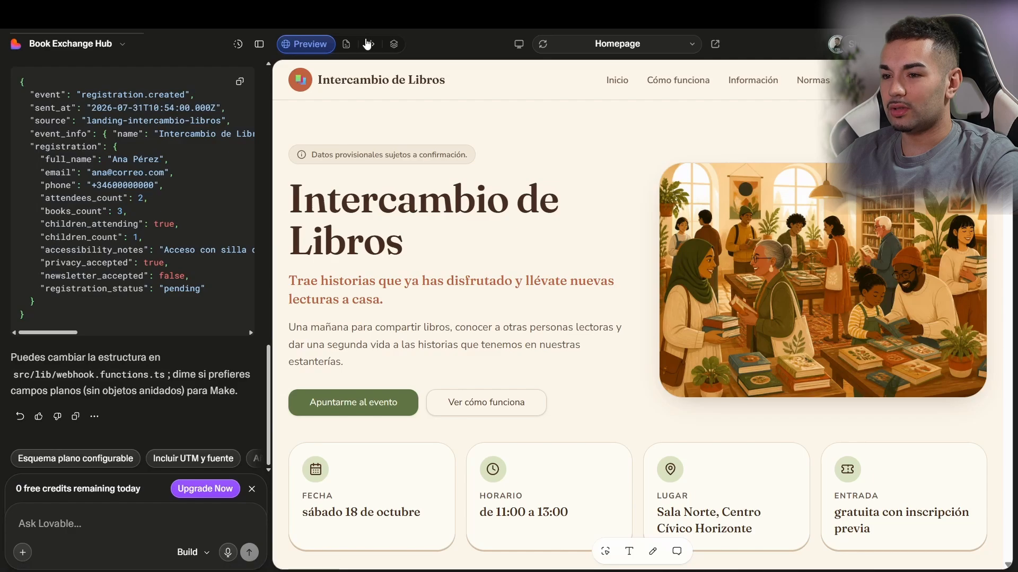
pyautogui.scroll(1, 83, 155)
pyautogui.scroll(1, 83, 154)
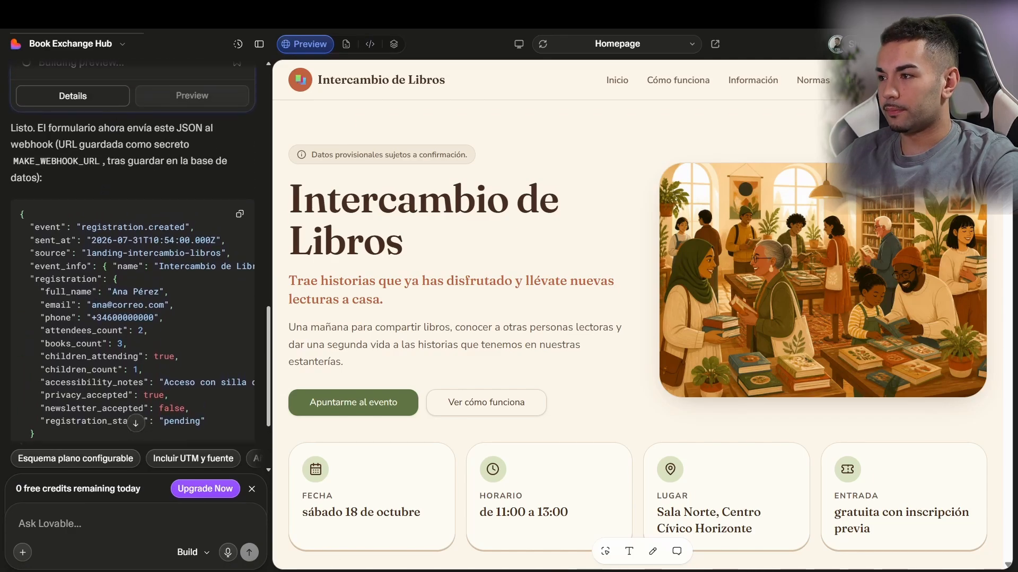
pyautogui.scroll(-15, 473, 254)
pyautogui.scroll(10, 484, 232)
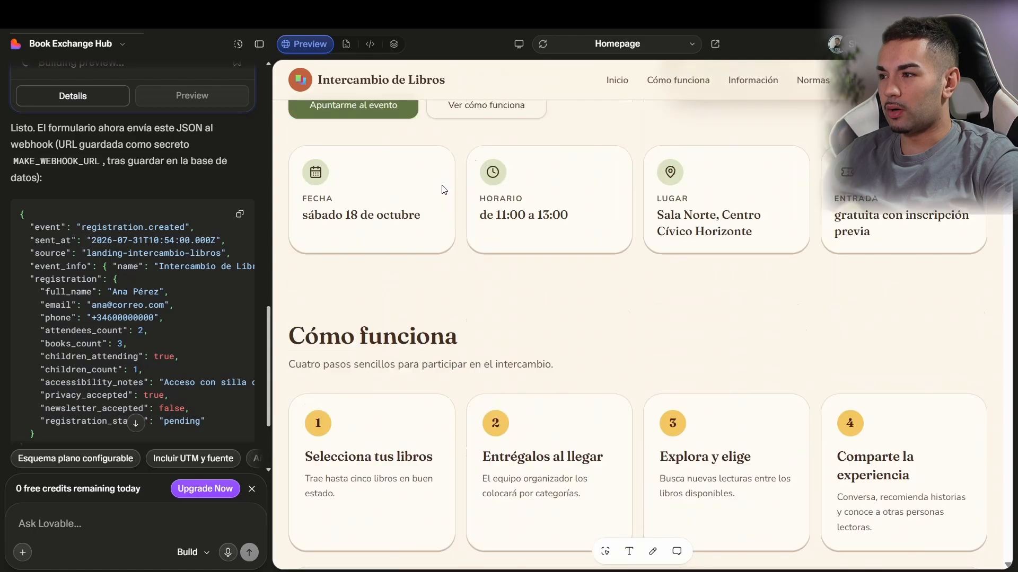
pyautogui.scroll(6, 444, 189)
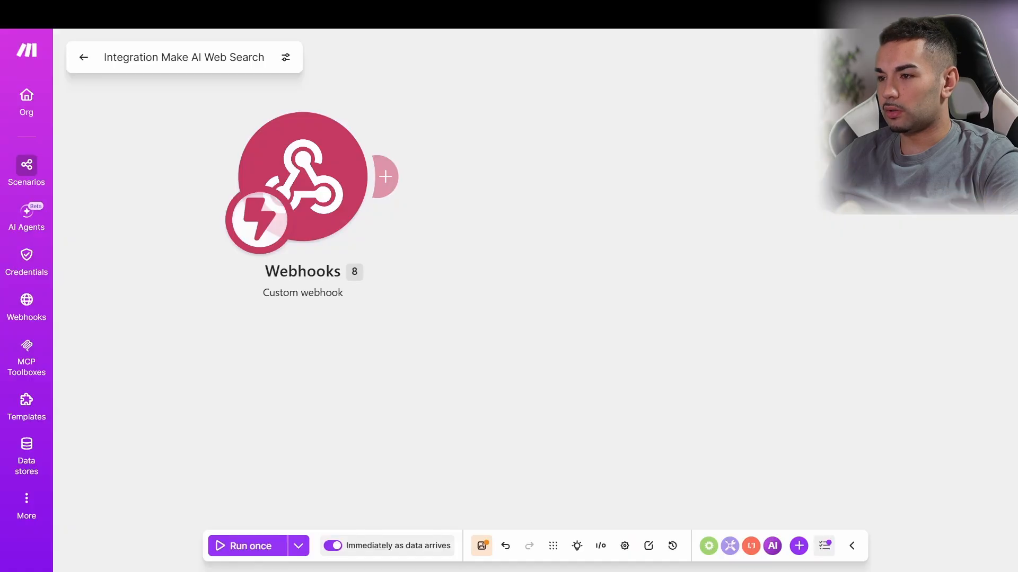
# Step: Put the evento-libros webhook trigger into Listening for data mode via Detect new values
pyautogui.click(336, 183)
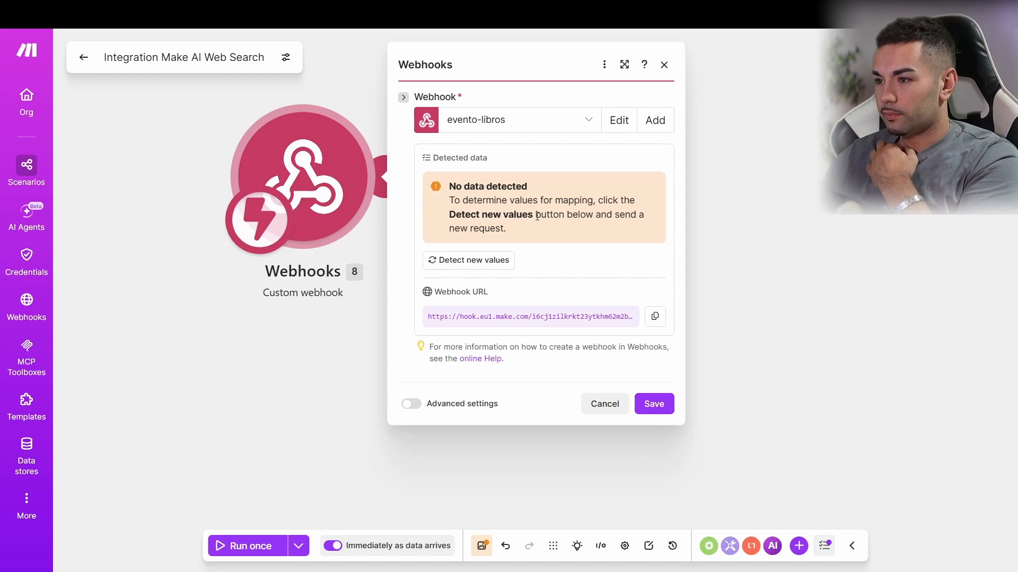
pyautogui.click(475, 260)
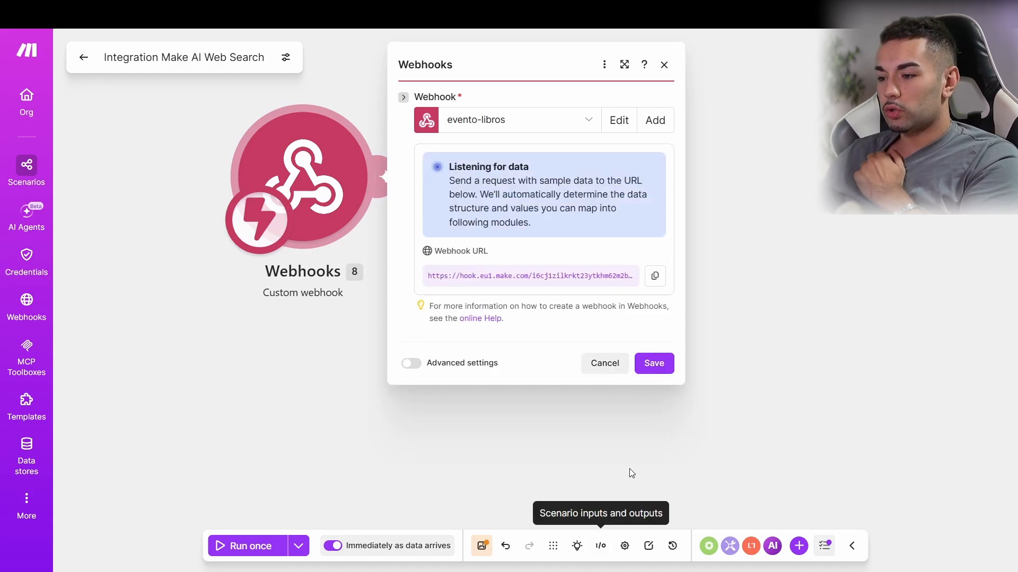
pyautogui.hotkey('alt', 'Tab')
# Step: Enter a test attendee's full name and e-mail address in the registration form
pyautogui.scroll(-20, 641, 309)
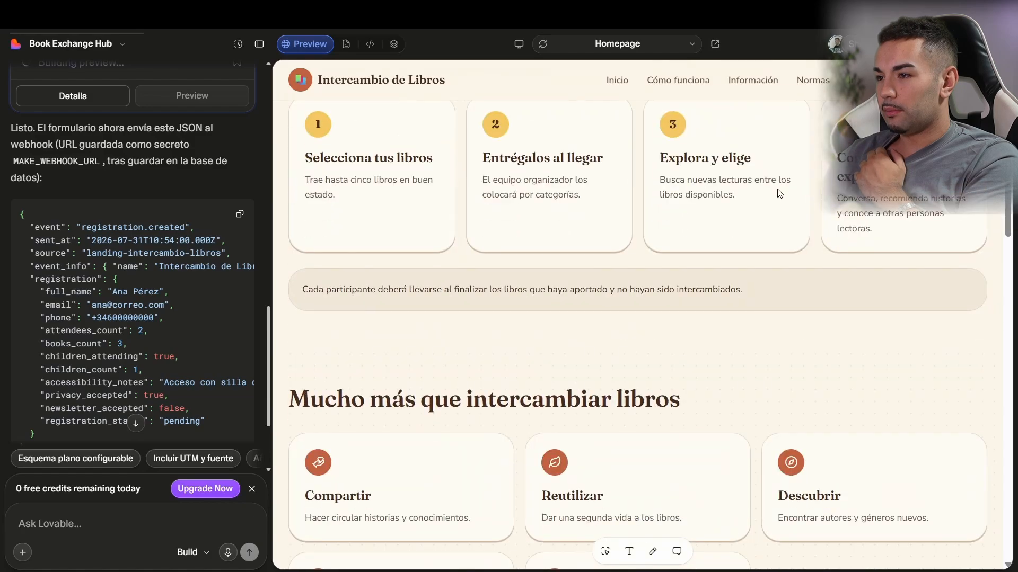
pyautogui.scroll(5, 567, 225)
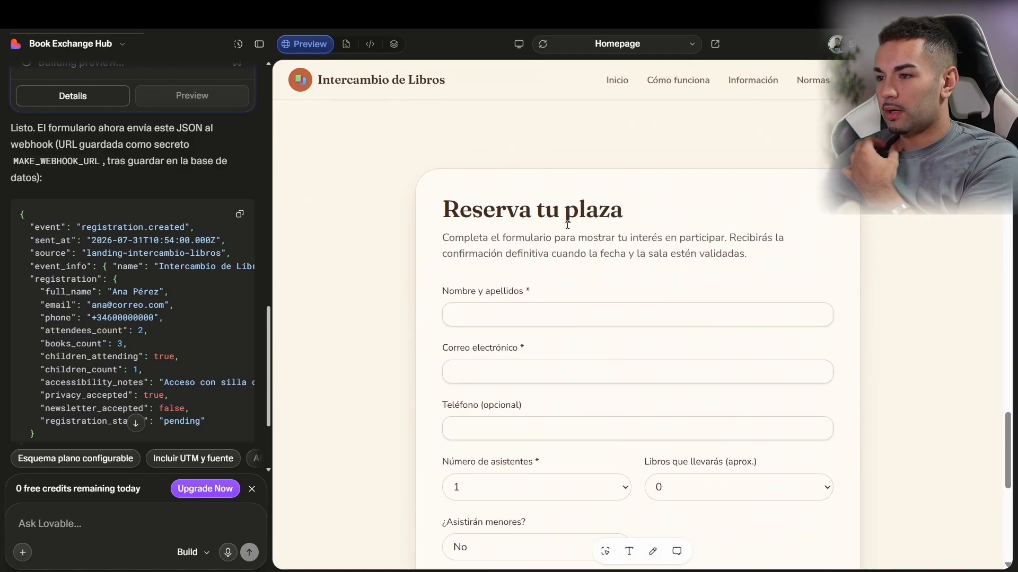
pyautogui.click(524, 305)
pyautogui.write('Ana')
pyautogui.press('Tab')
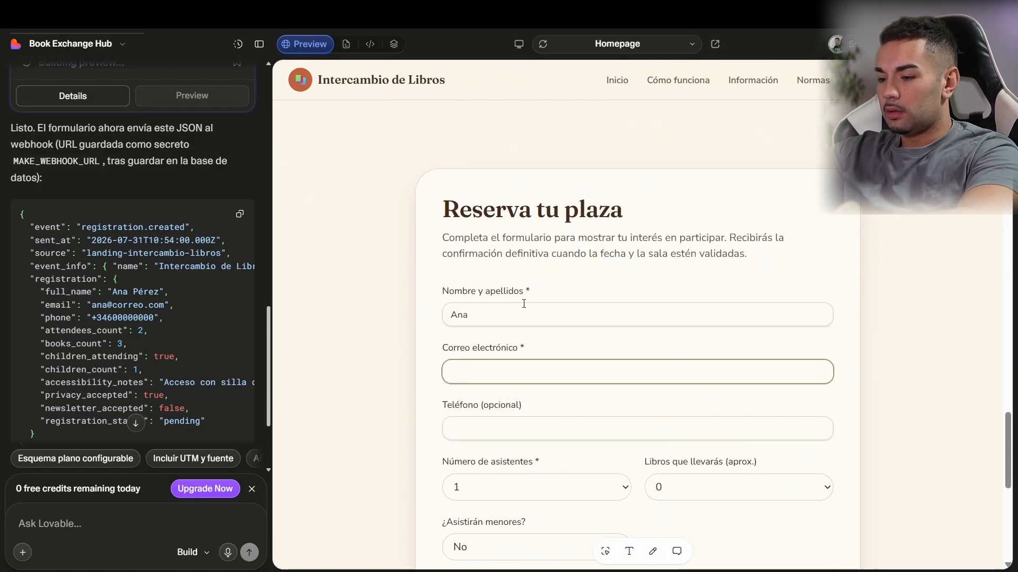
pyautogui.write('ana')
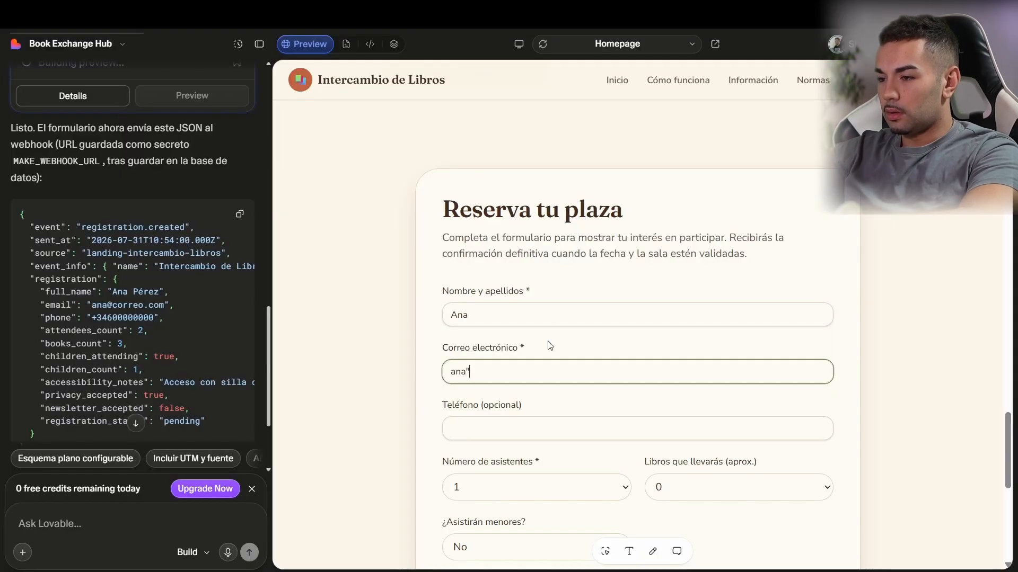
pyautogui.press('BackSpace')
pyautogui.write('@ana')
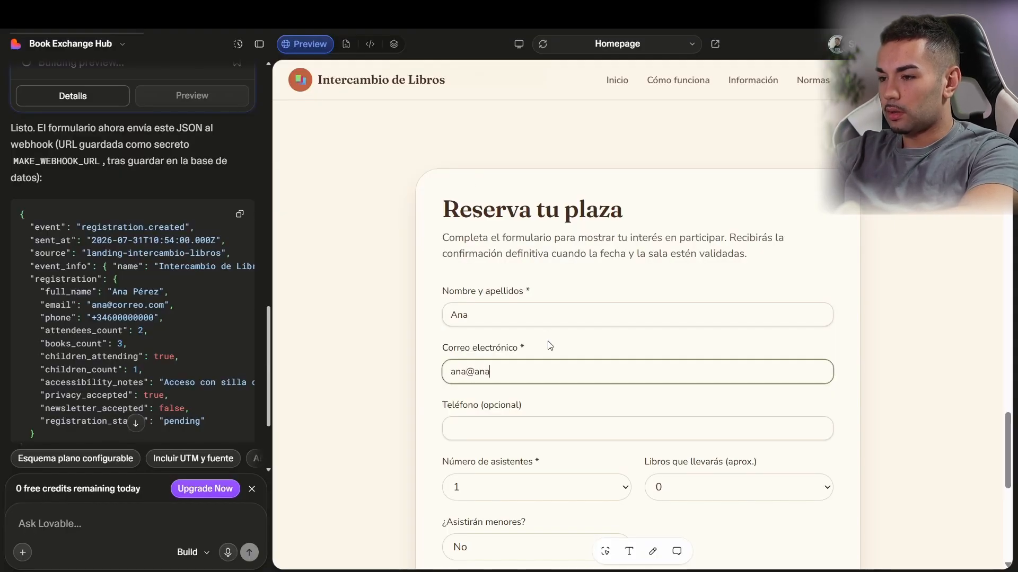
pyautogui.write('.com')
pyautogui.press('Tab')
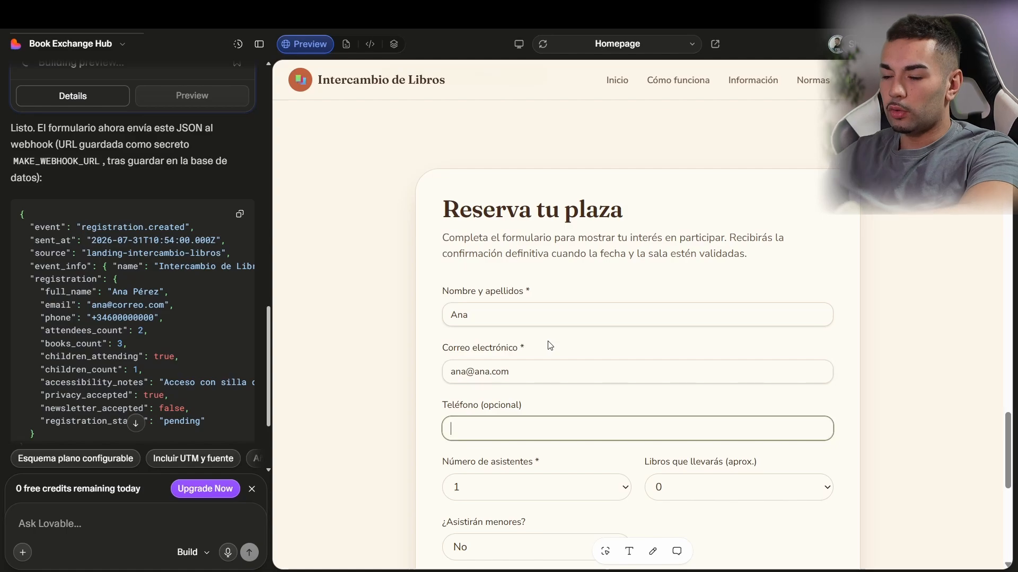
# Step: Set 2 attendees, comment 'Tengo muchas ganas de ir', accept privacy, and submit the registration
pyautogui.scroll(-4, 550, 346)
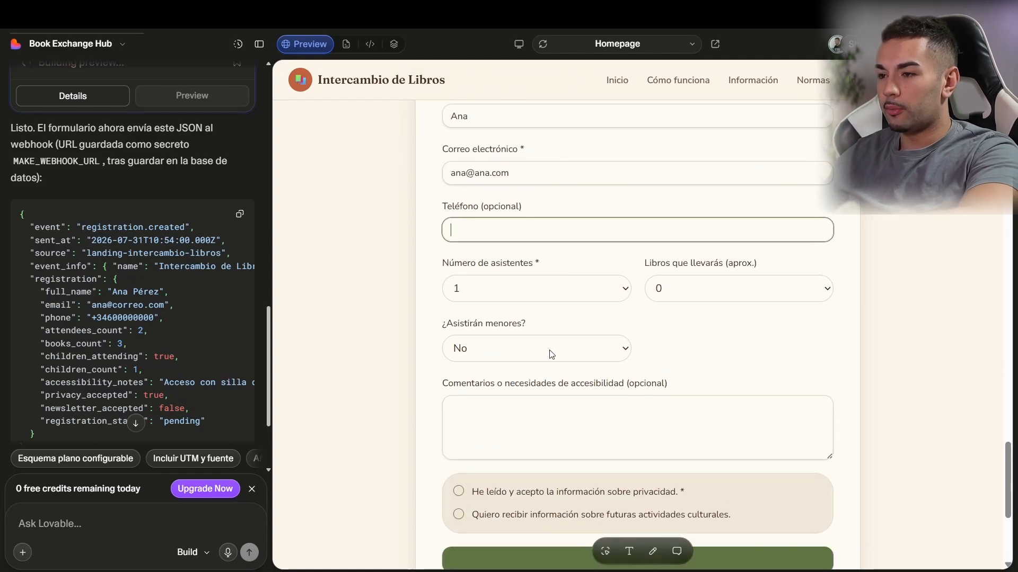
pyautogui.click(545, 297)
pyautogui.click(485, 327)
pyautogui.click(508, 422)
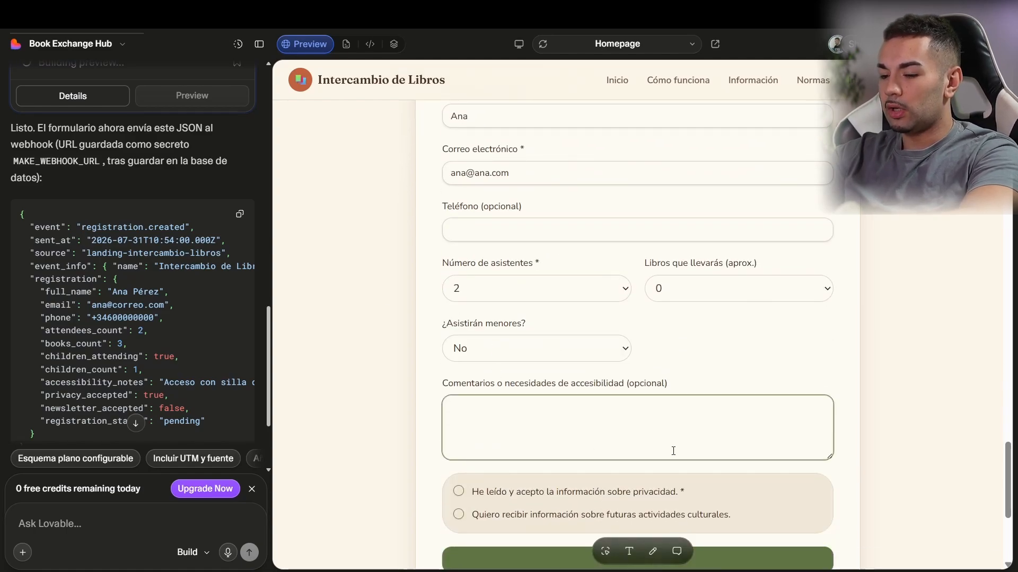
pyautogui.write('Vo')
pyautogui.press('BackSpace')
pyautogui.press('BackSpace')
pyautogui.write('Te')
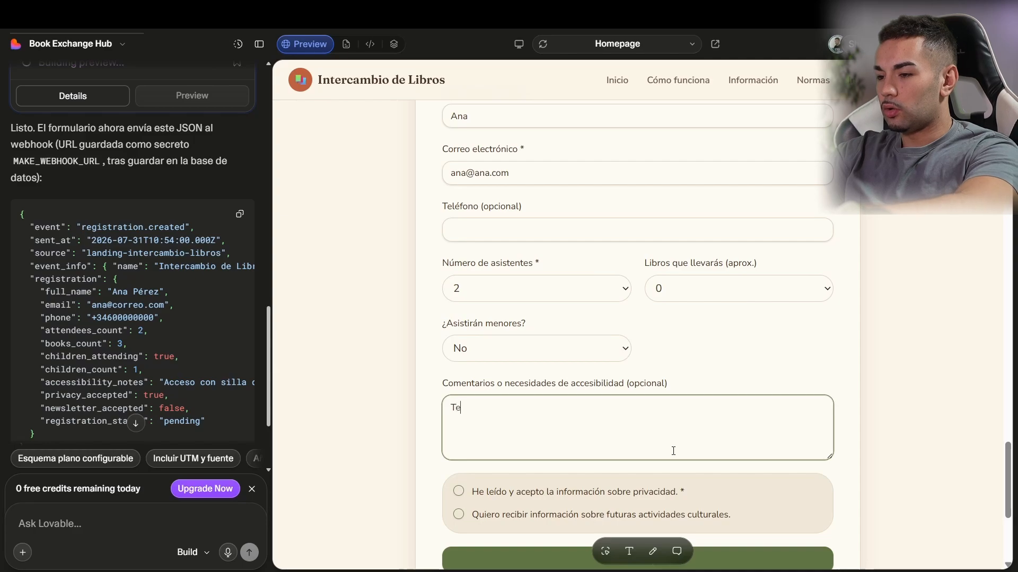
pyautogui.write('ngo muchas ')
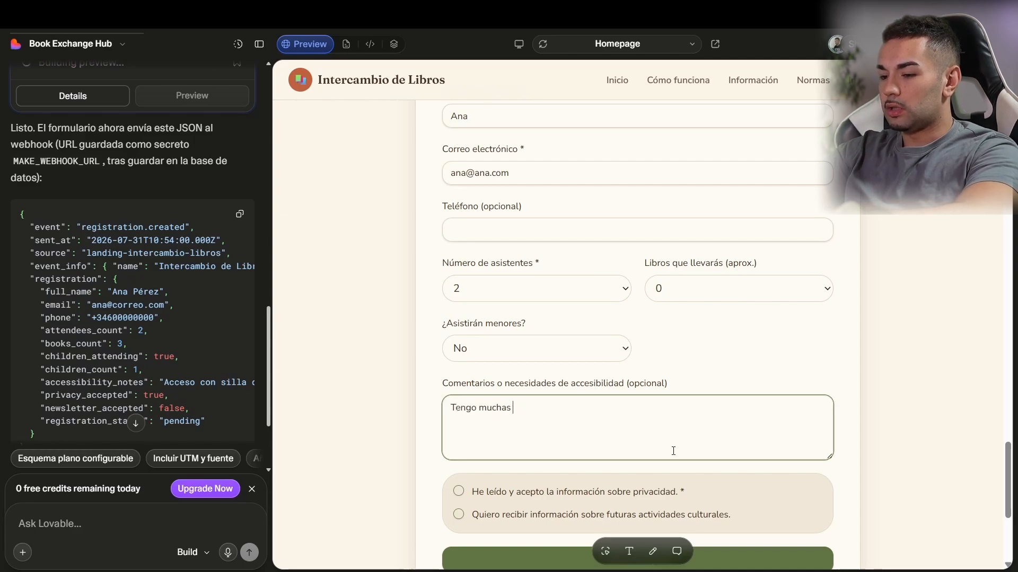
pyautogui.write('ganas de ir')
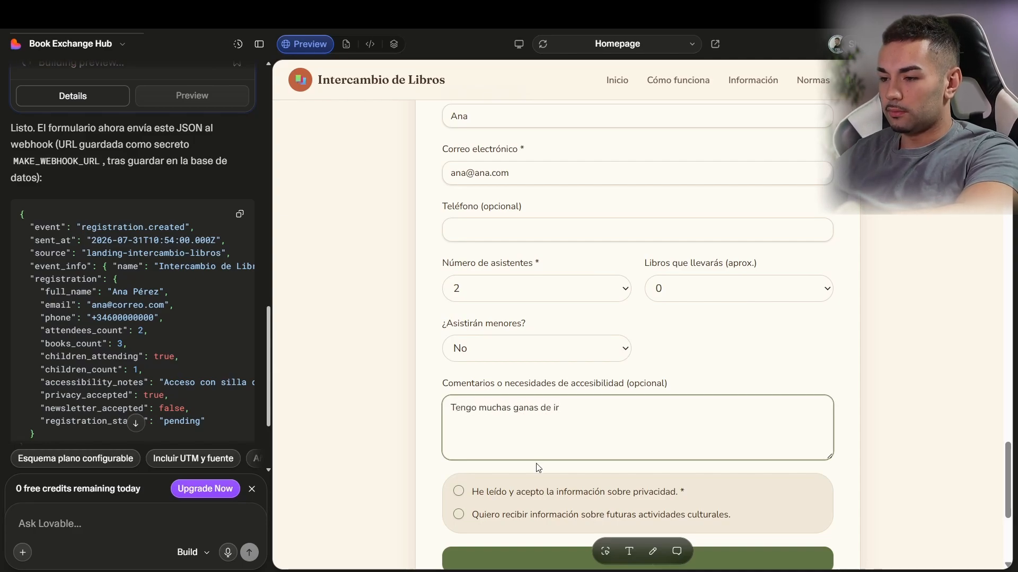
pyautogui.click(494, 498)
pyautogui.scroll(-4, 468, 424)
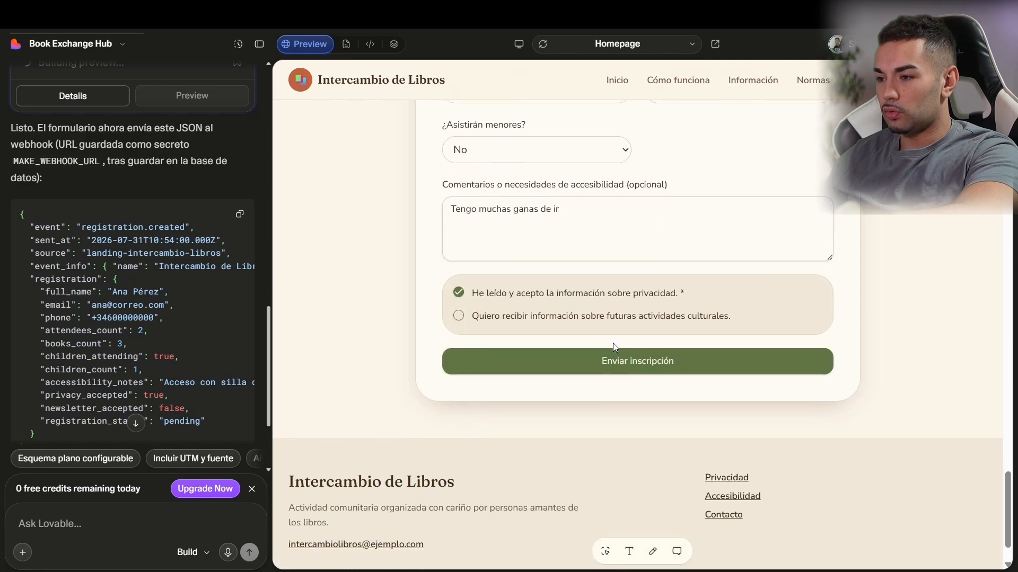
pyautogui.click(614, 363)
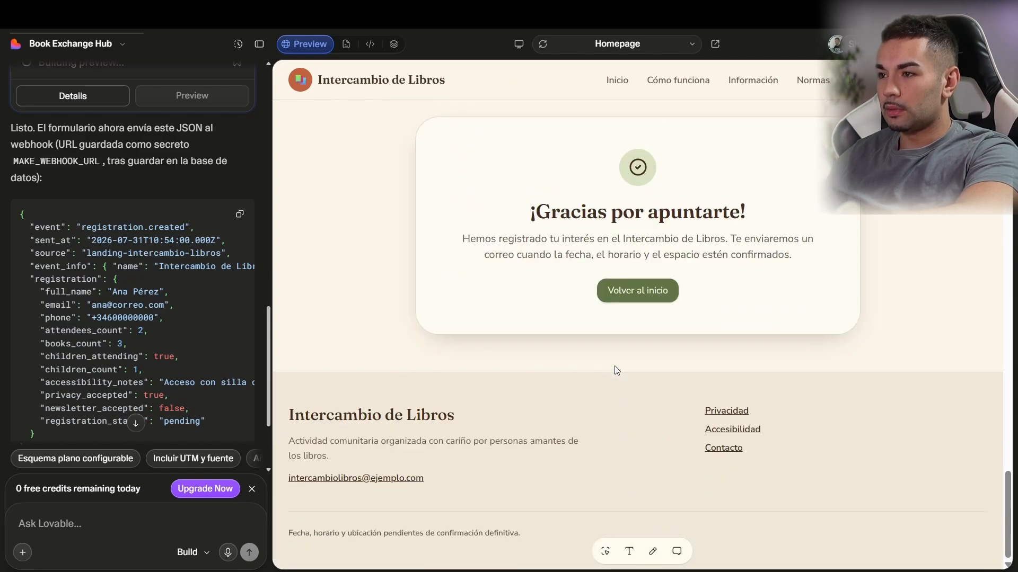
pyautogui.press('super+Tab')
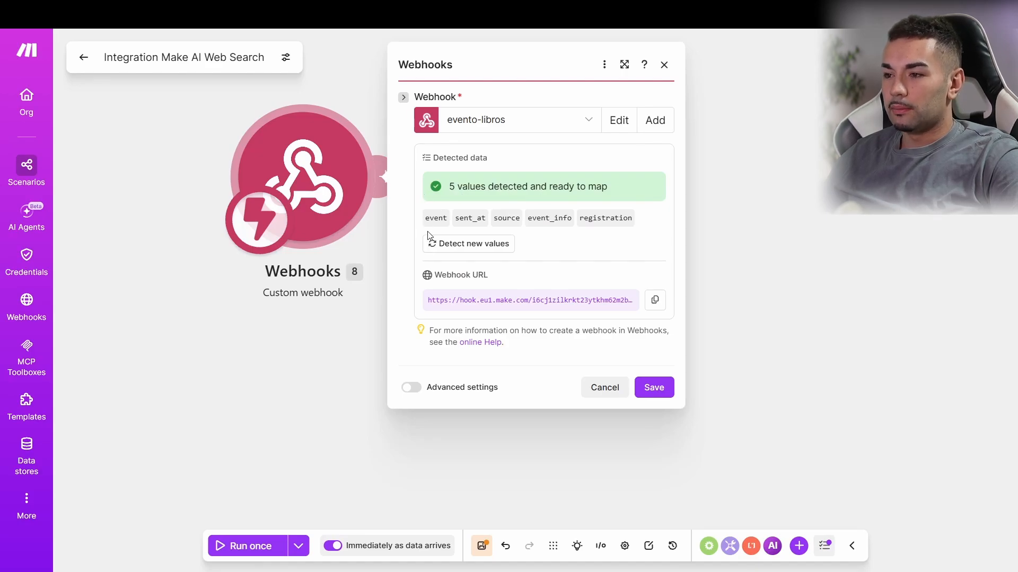
# Step: Save the webhook with its five detected values (event, sent_at, source, event_info, registration)
pyautogui.click(653, 388)
pyautogui.click(386, 173)
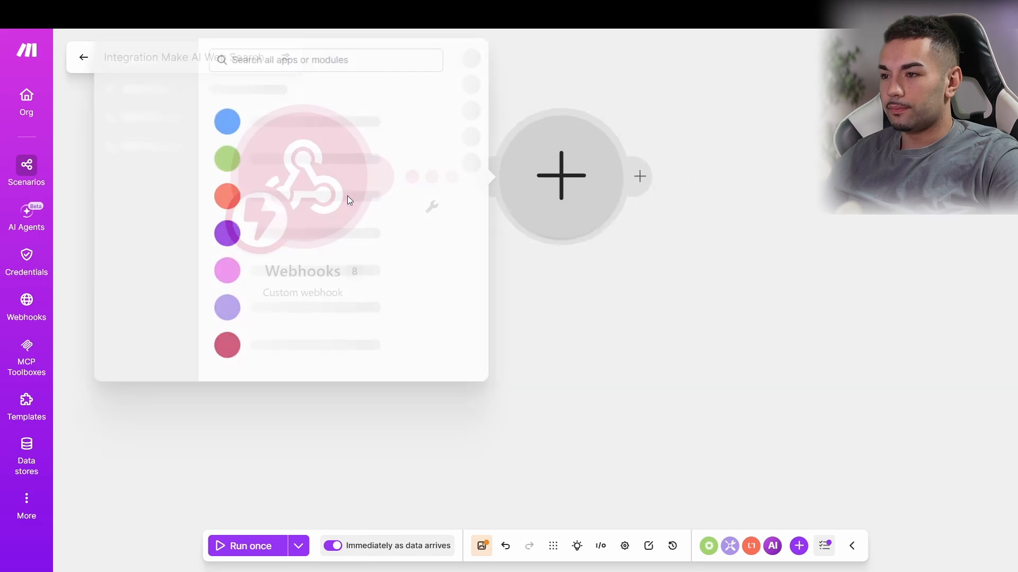
pyautogui.click(564, 273)
pyautogui.click(303, 178)
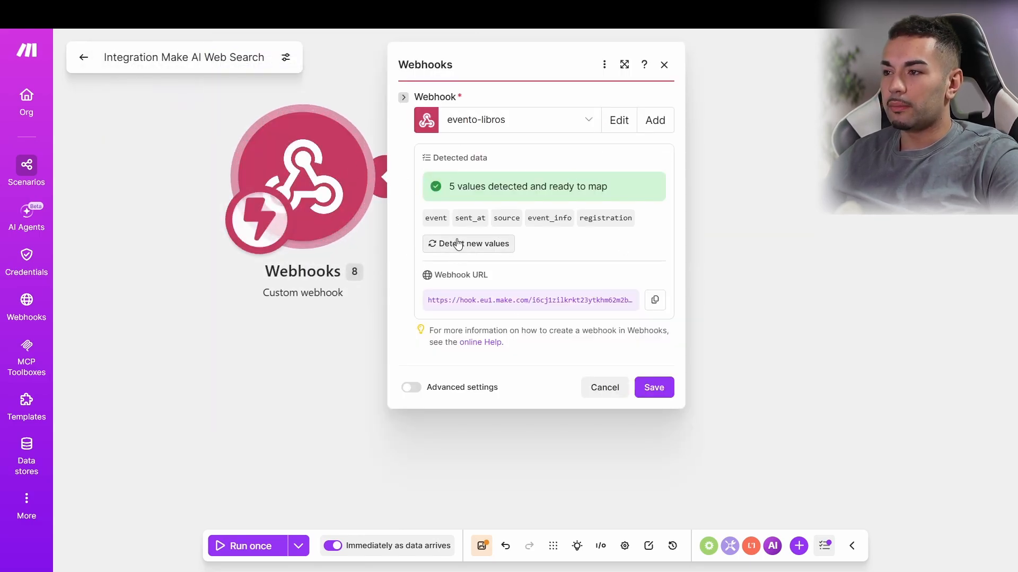
pyautogui.click(927, 317)
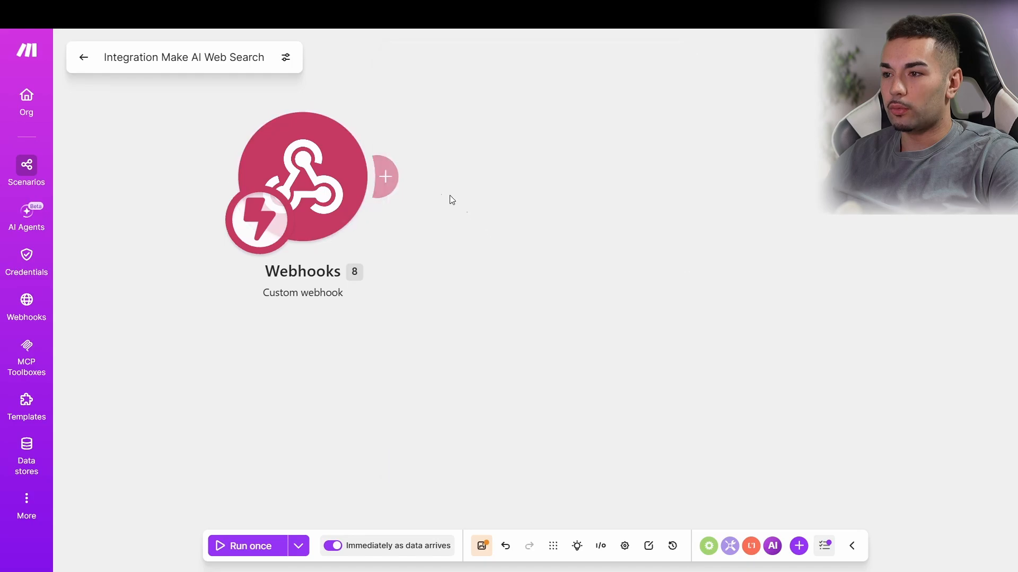
# Step: Add a Gmail Send an email module after the webhook
pyautogui.click(388, 179)
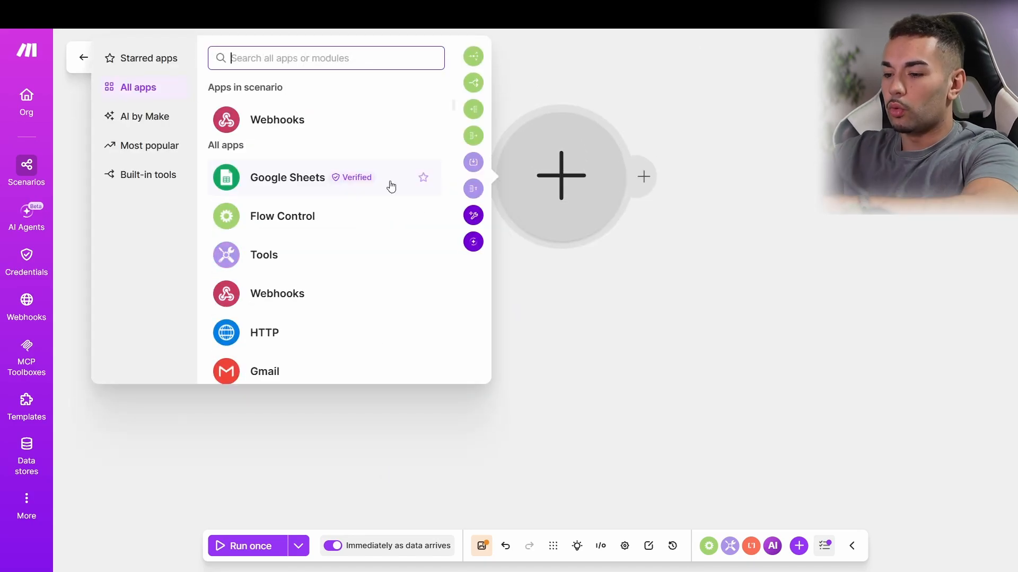
pyautogui.write('gmail')
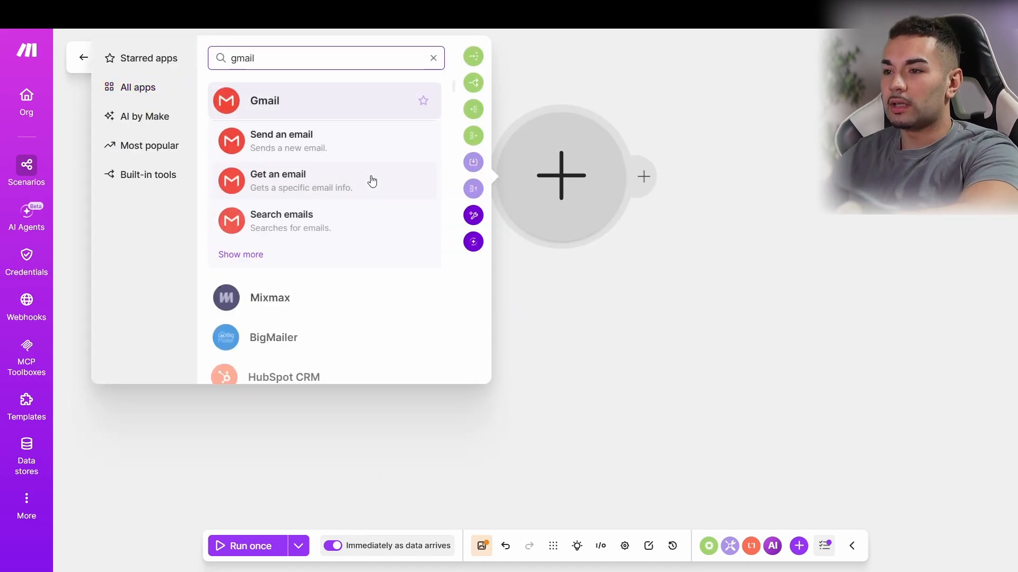
pyautogui.click(291, 147)
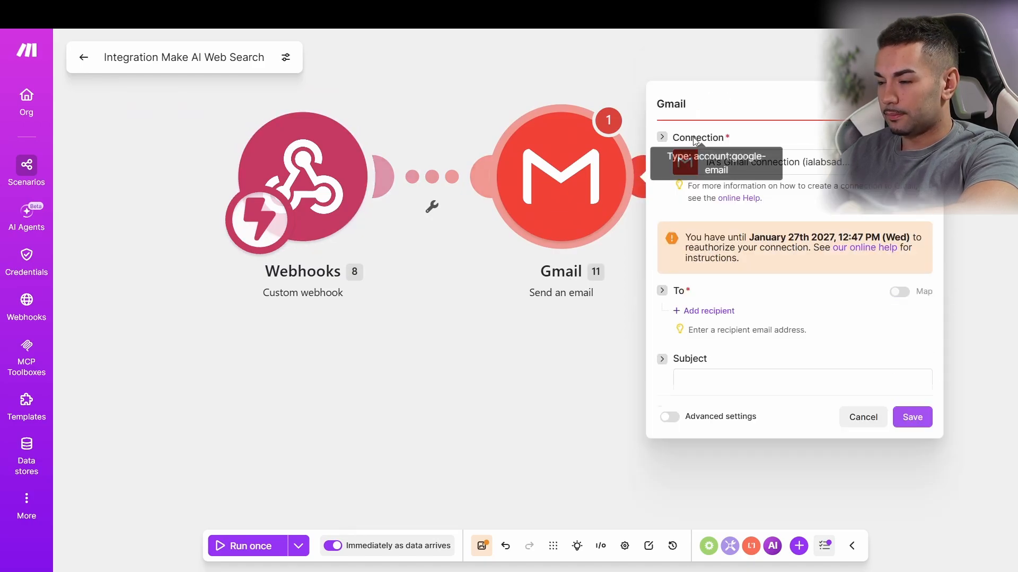
# Step: Add a recipient and set the email subject to 'Nuevo Registro'
pyautogui.click(694, 265)
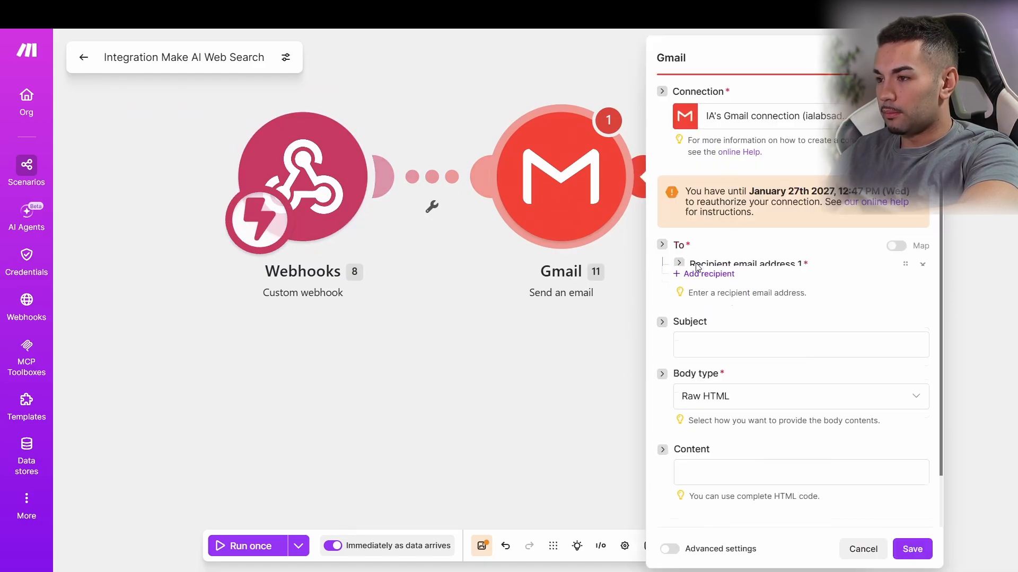
pyautogui.click(770, 292)
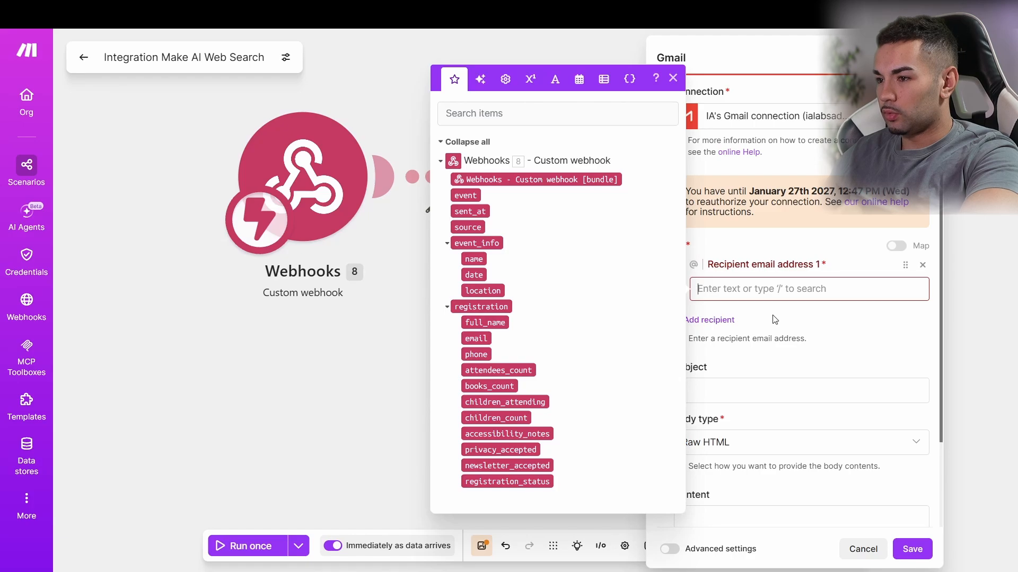
pyautogui.click(796, 382)
pyautogui.scroll(-2, 774, 379)
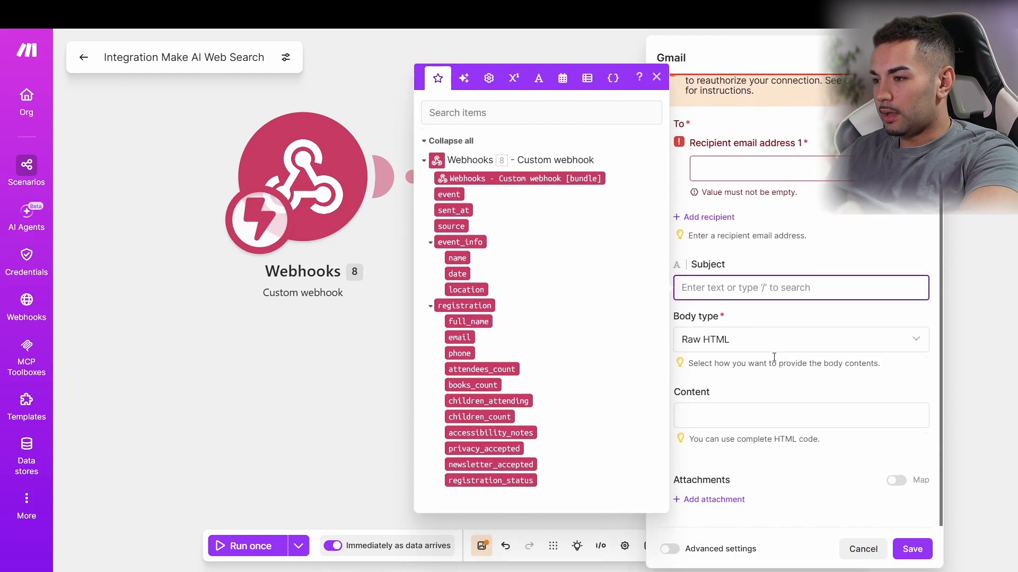
pyautogui.write('Nue')
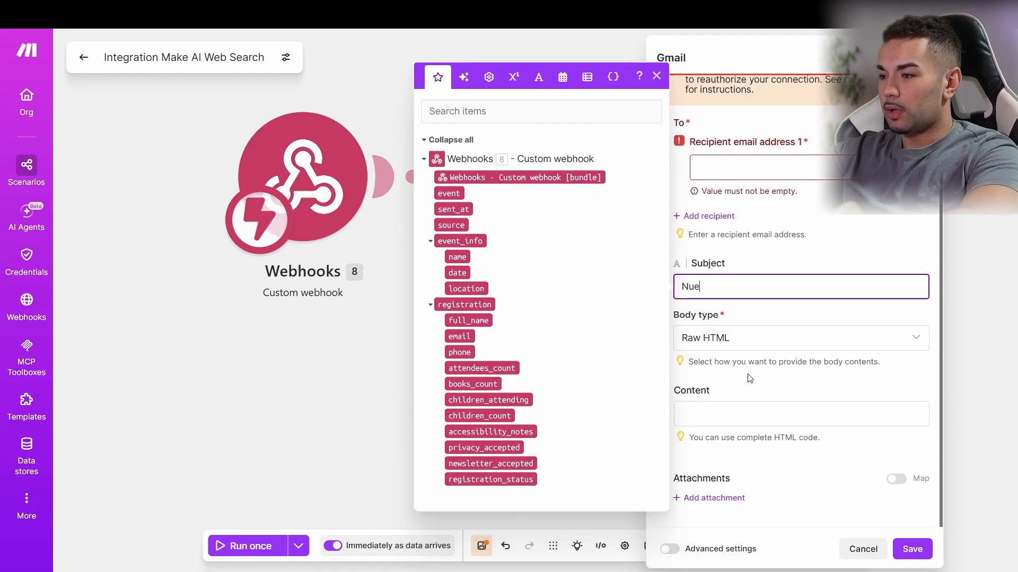
pyautogui.write('vo Regis')
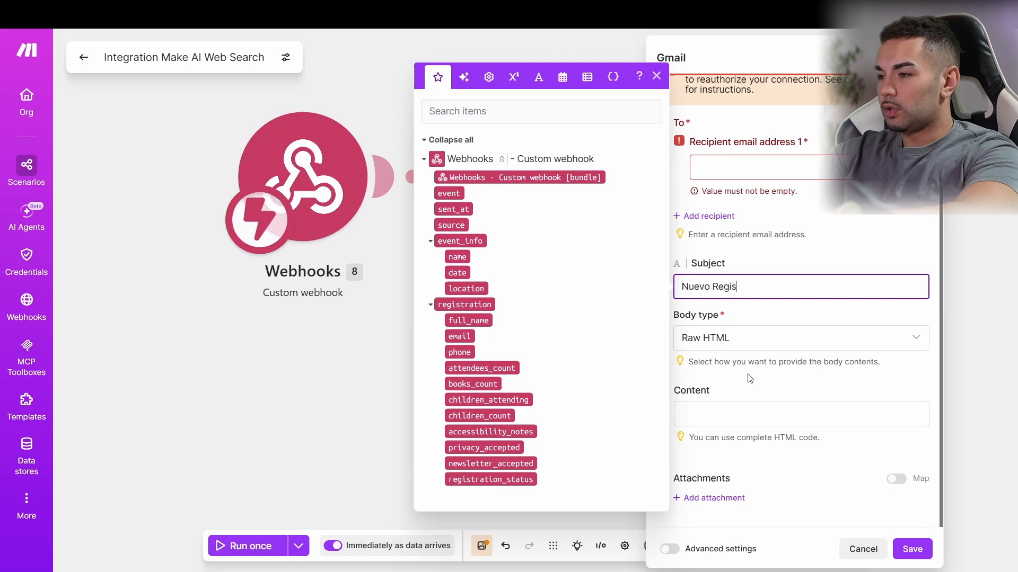
pyautogui.write('tro')
# Step: Use Raw HTML as the body type and begin the Content with 'Nuevo interesado en el evento'
pyautogui.click(695, 337)
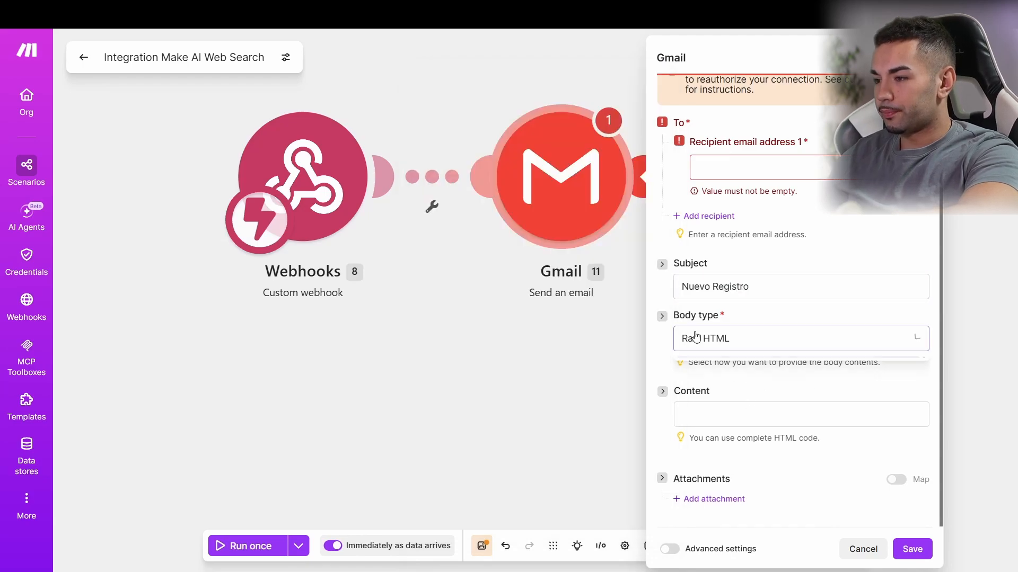
pyautogui.click(722, 371)
pyautogui.click(728, 414)
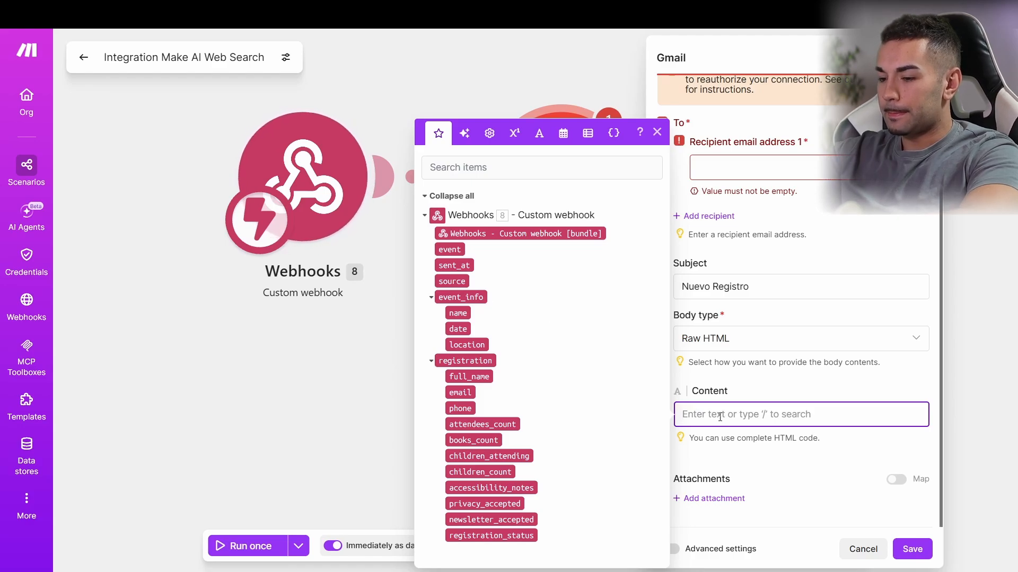
pyautogui.write('Nuevo interesado en el evento')
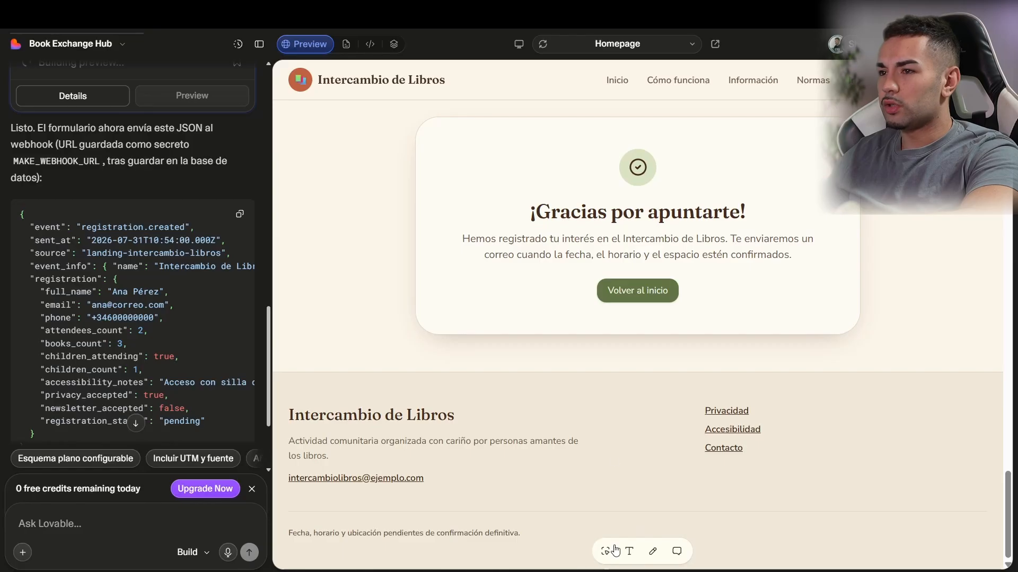
# Step: Ask ChatGPT for an HTML email template for new web-form registrations and review the code
pyautogui.click(657, 509)
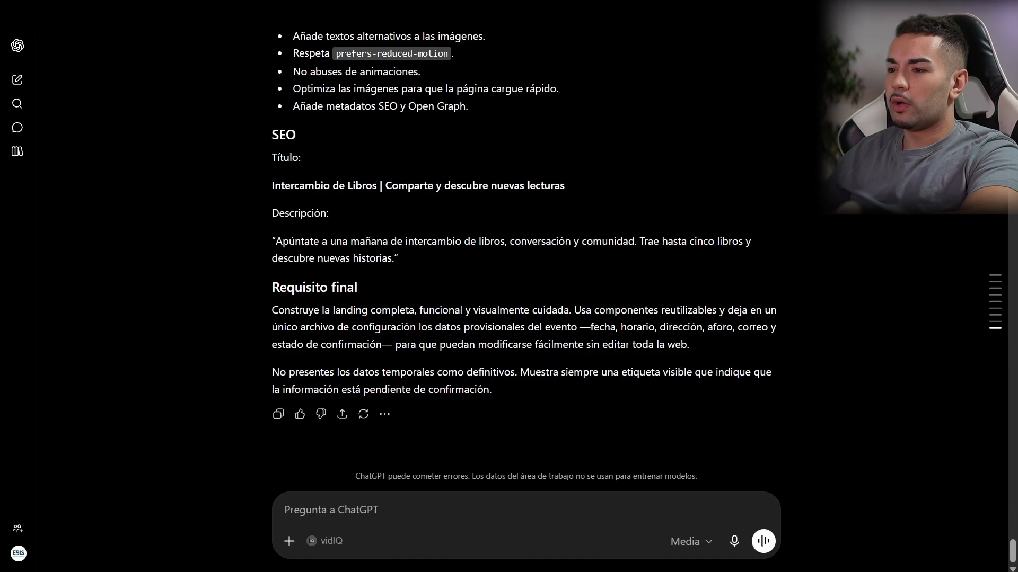
pyautogui.write('haz')
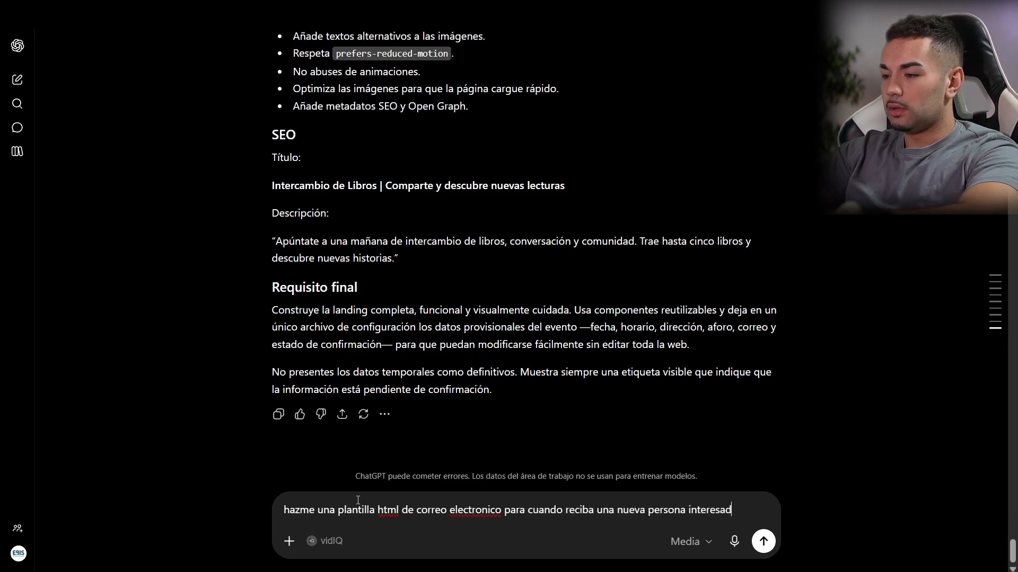
pyautogui.write('nte el formu')
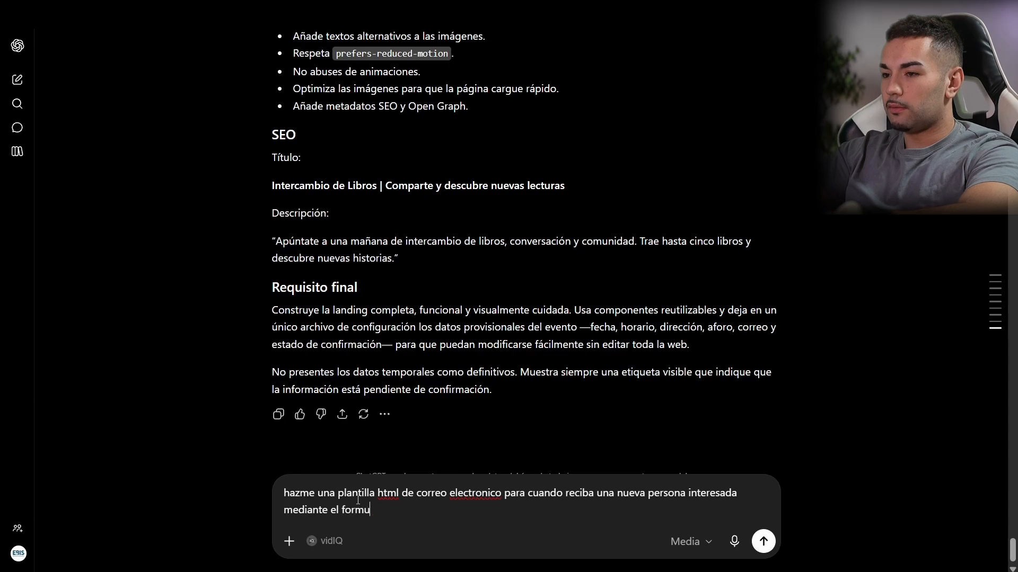
pyautogui.write('lario web')
pyautogui.press('Return')
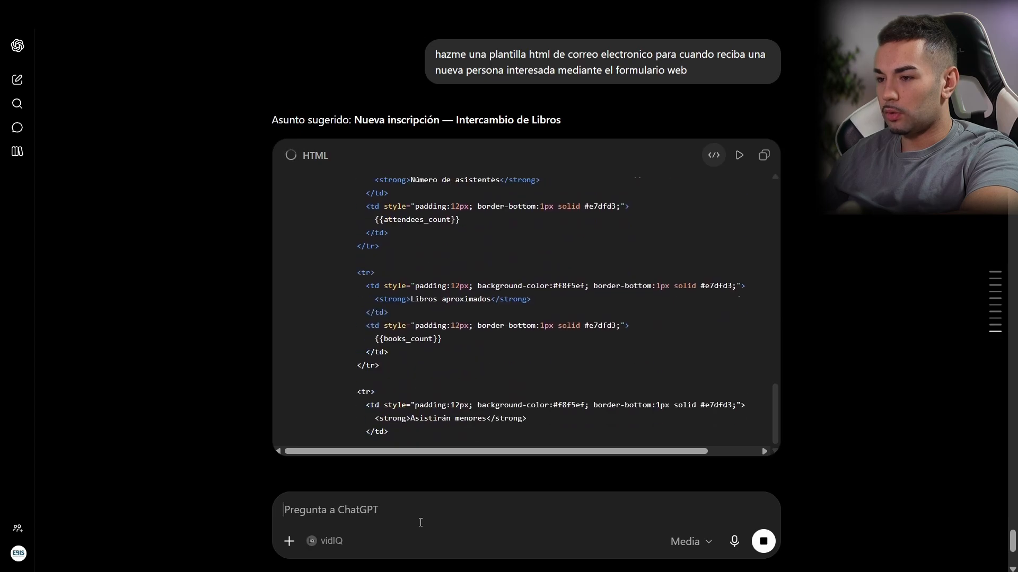
pyautogui.scroll(15, 538, 279)
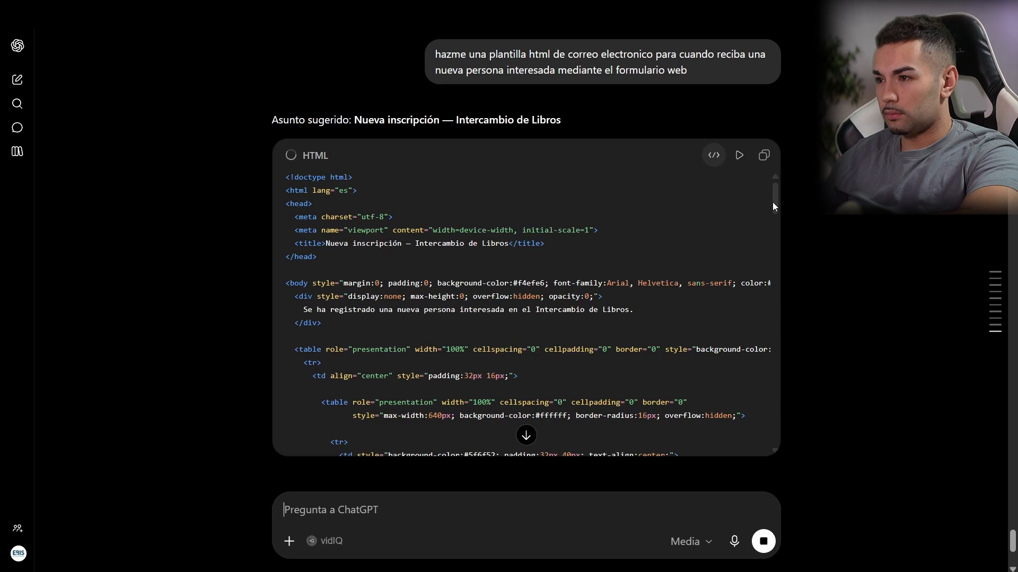
pyautogui.scroll(-15, 669, 193)
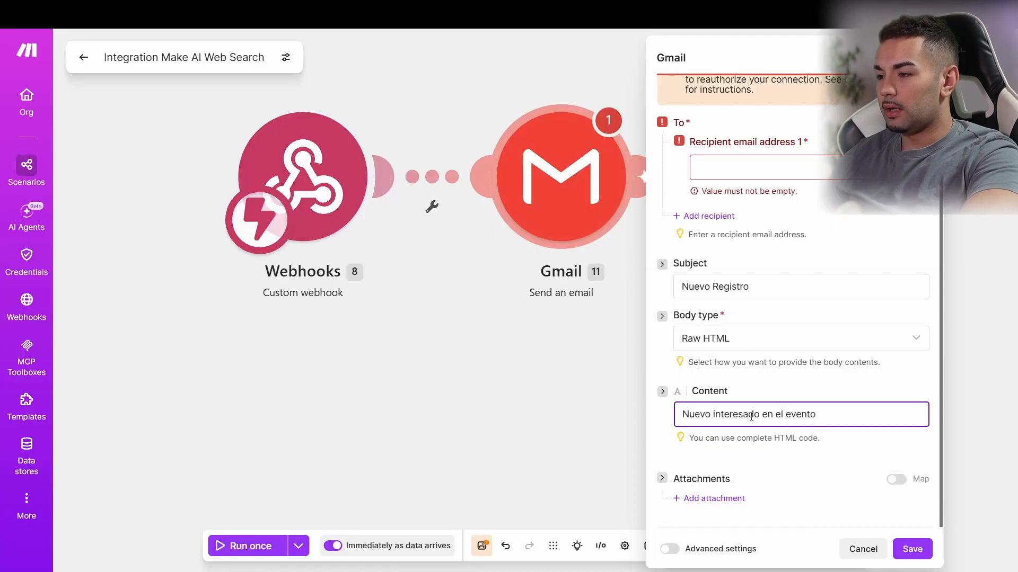
# Step: Paste the HTML template into Content and map sent_at into Fecha de recepción instead of created_at
pyautogui.hotkey('ctrl', 'a')
pyautogui.hotkey('ctrl', 'v')
pyautogui.scroll(3, 812, 302)
pyautogui.scroll(5, 812, 302)
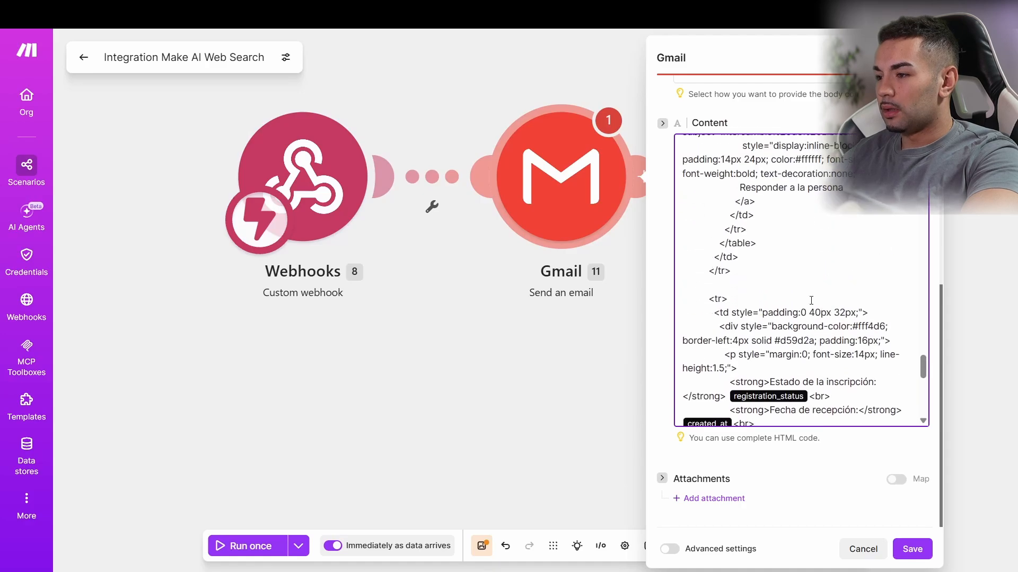
pyautogui.scroll(-2, 738, 280)
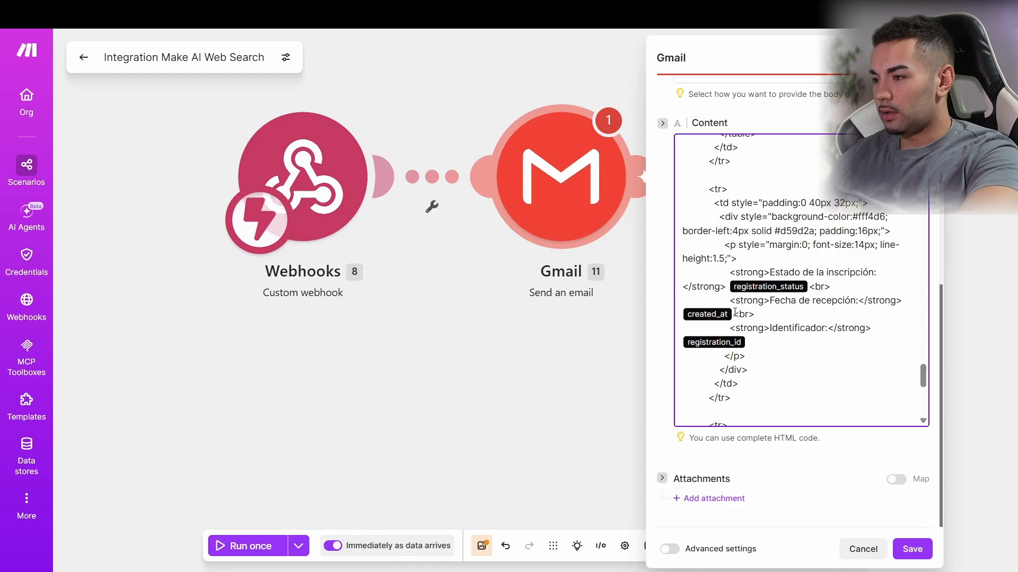
pyautogui.click(686, 310)
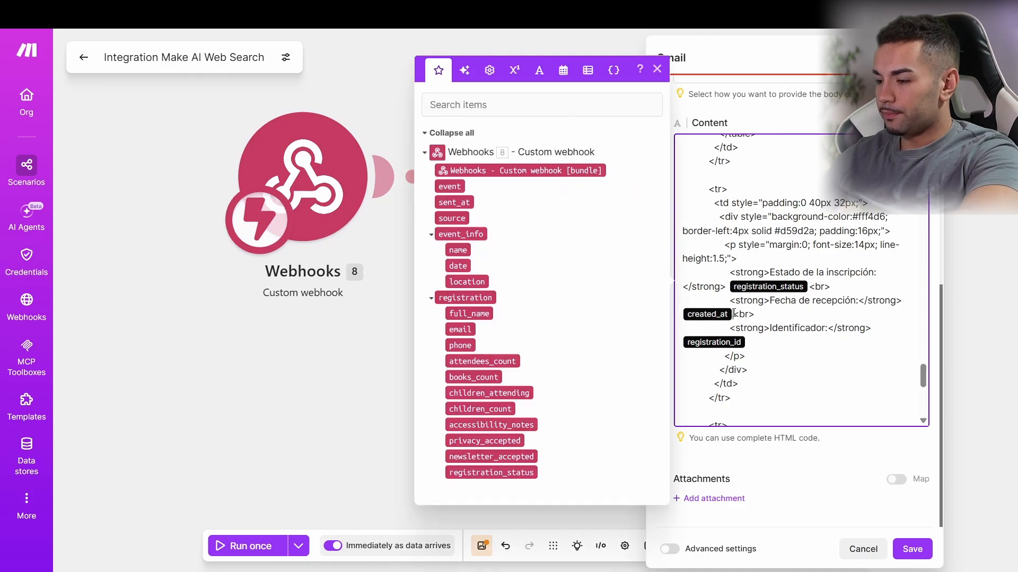
pyautogui.press('BackSpace')
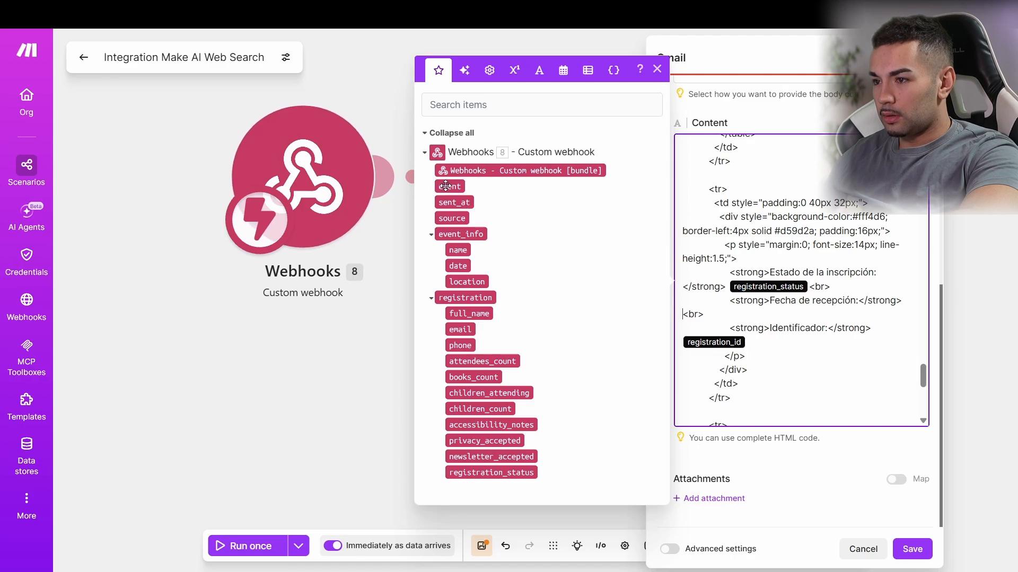
pyautogui.moveTo(457, 201); pyautogui.dragTo(859, 302)
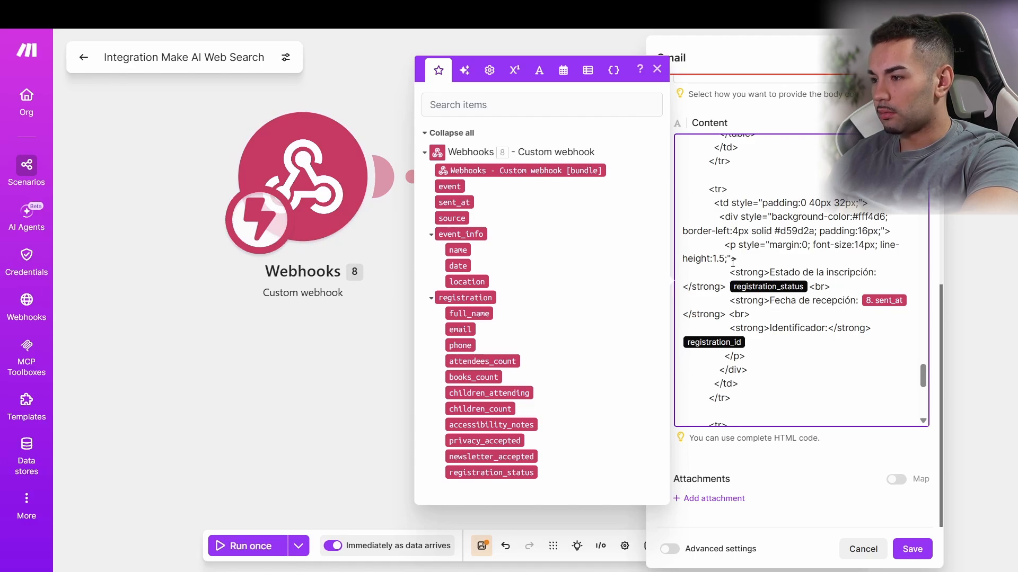
# Step: Delete the 'Estado de la inscripción' line from the email template
pyautogui.moveTo(730, 277); pyautogui.dragTo(820, 287)
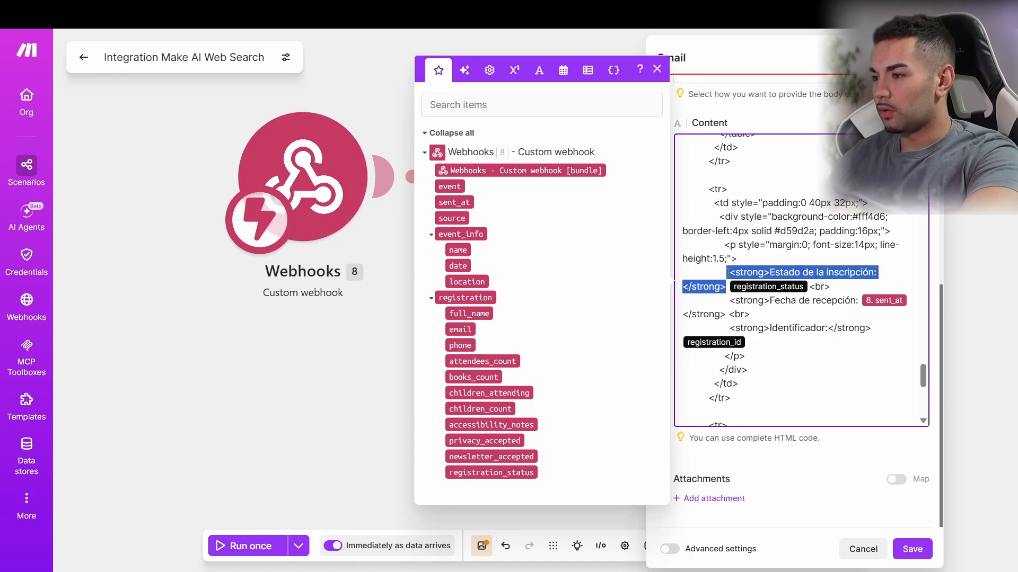
pyautogui.click(796, 284)
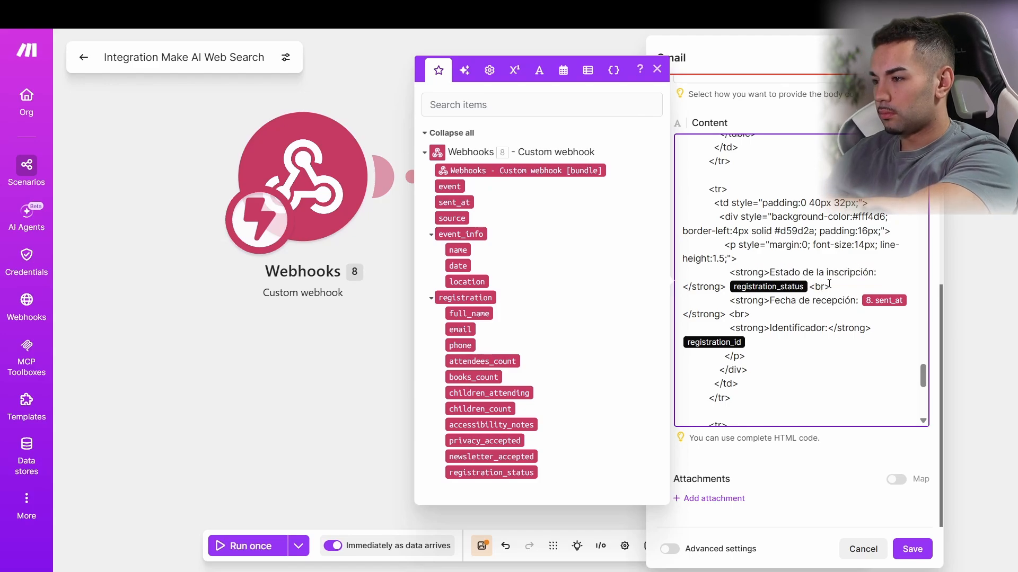
pyautogui.moveTo(829, 285); pyautogui.dragTo(730, 273)
pyautogui.press('BackSpace')
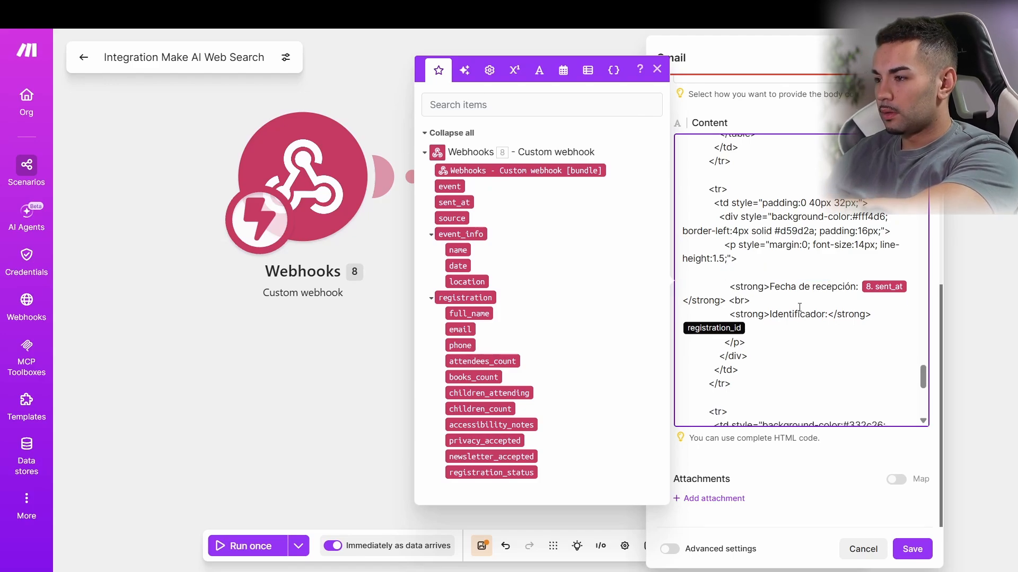
# Step: Delete the Identificador line and replace the full_name placeholder with the webhook full_name field
pyautogui.moveTo(754, 328); pyautogui.dragTo(693, 312)
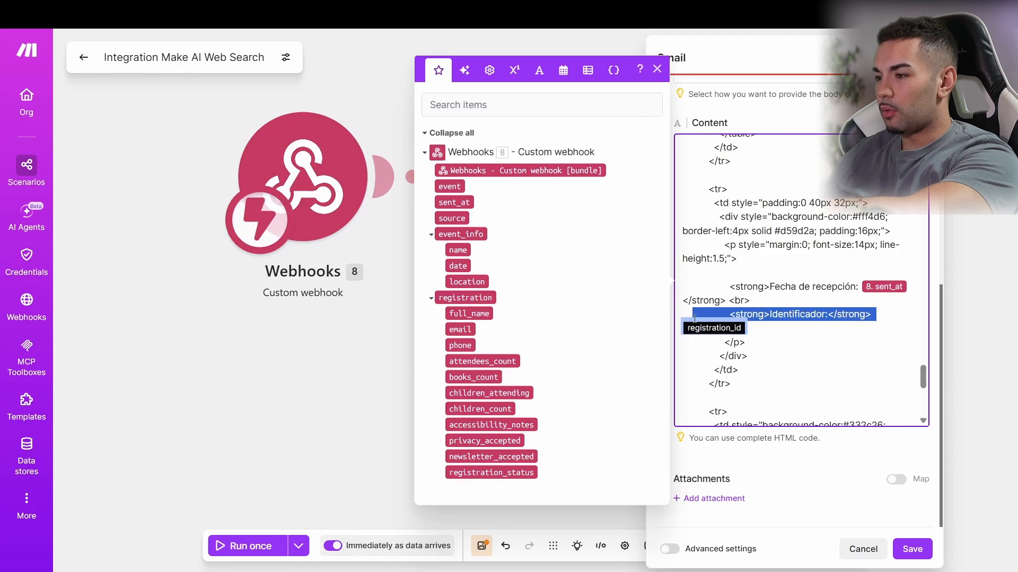
pyautogui.press('BackSpace')
pyautogui.scroll(10, 695, 310)
pyautogui.scroll(10, 697, 307)
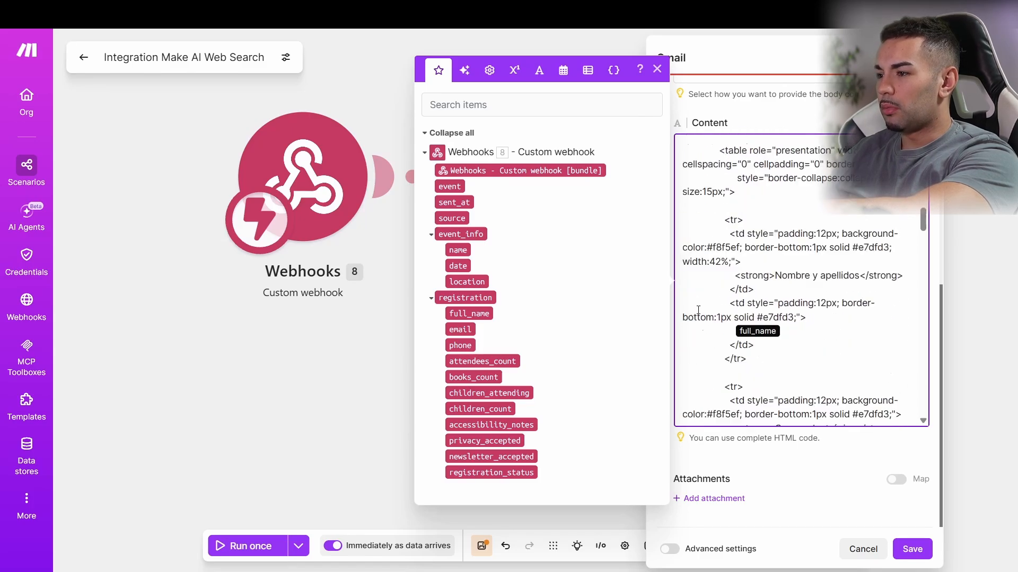
pyautogui.scroll(-5, 698, 310)
pyautogui.scroll(-3, 698, 310)
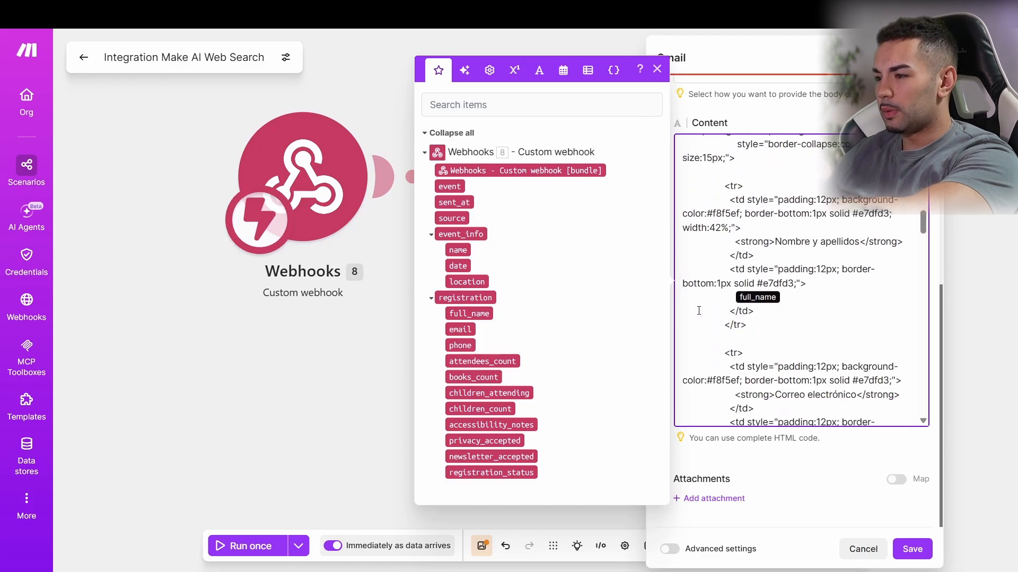
pyautogui.click(740, 300)
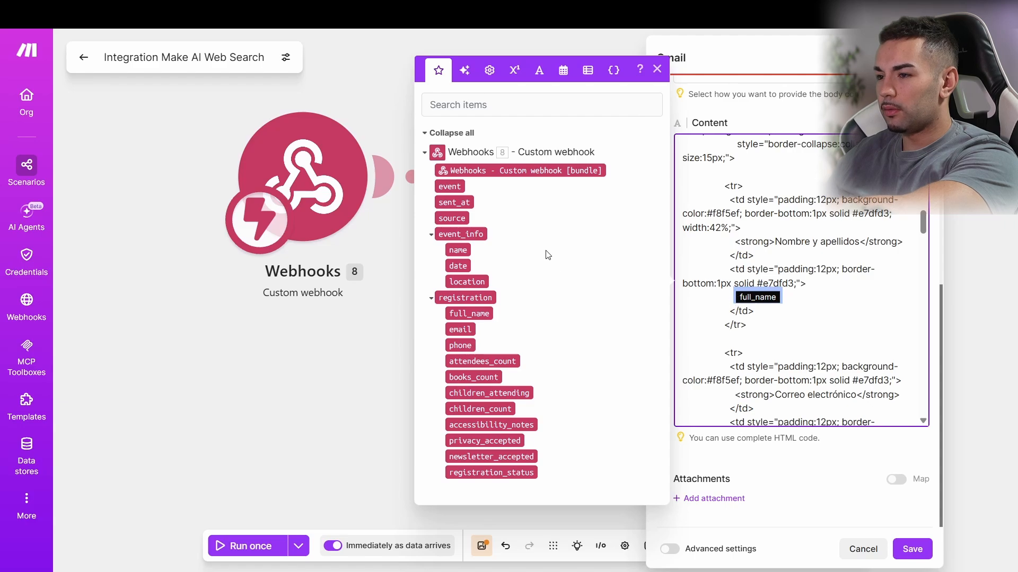
pyautogui.press('BackSpace')
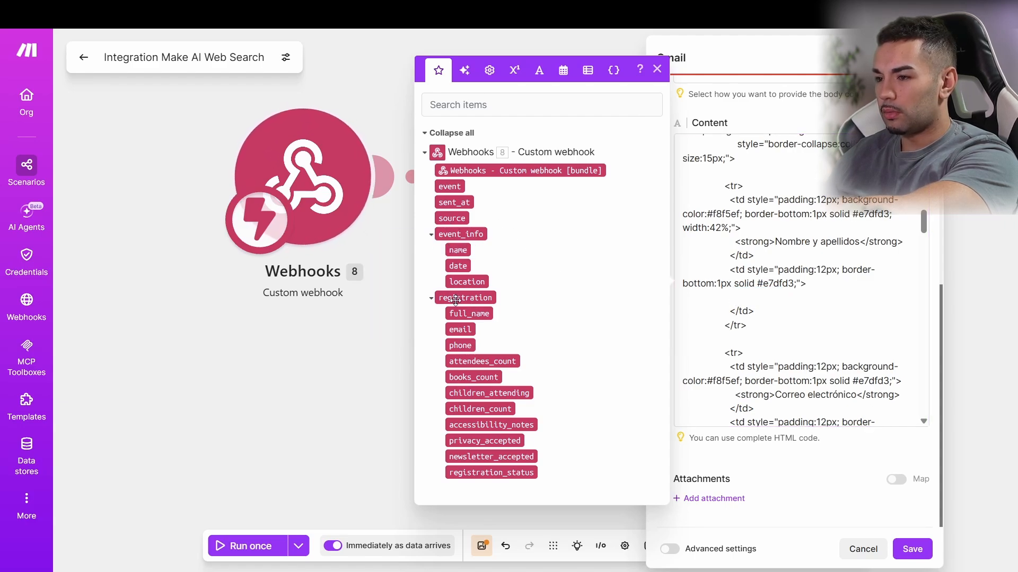
pyautogui.moveTo(469, 313); pyautogui.dragTo(752, 317)
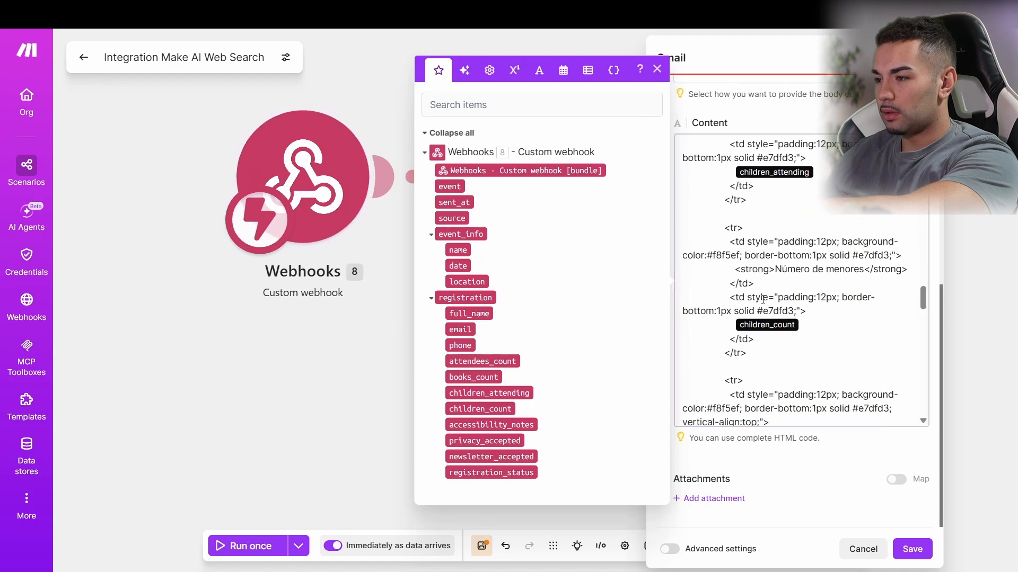
# Step: Map the webhook email field after mailto: and remove the leftover email placeholder
pyautogui.scroll(5, 782, 316)
pyautogui.scroll(10, 782, 316)
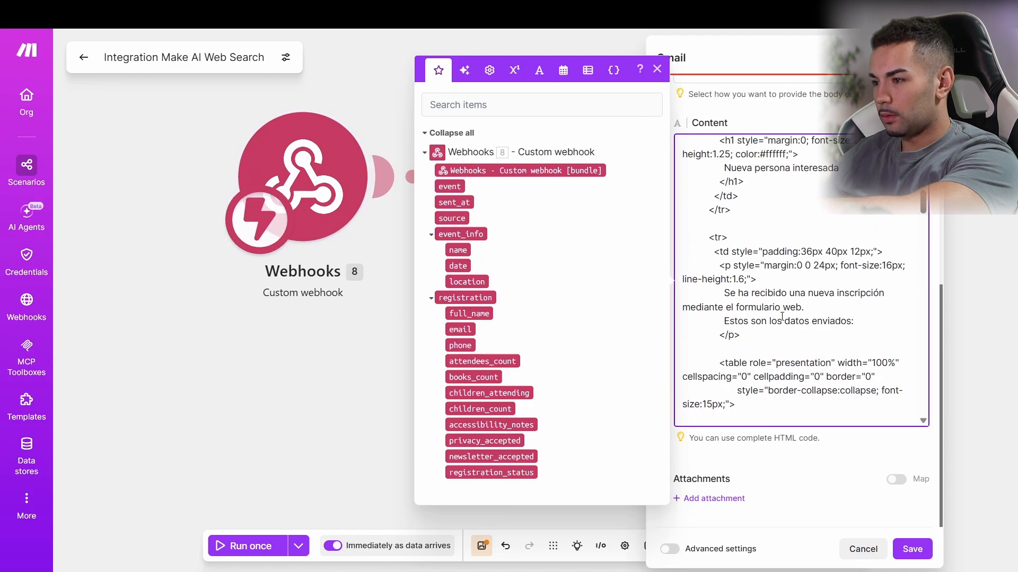
pyautogui.scroll(-5, 782, 318)
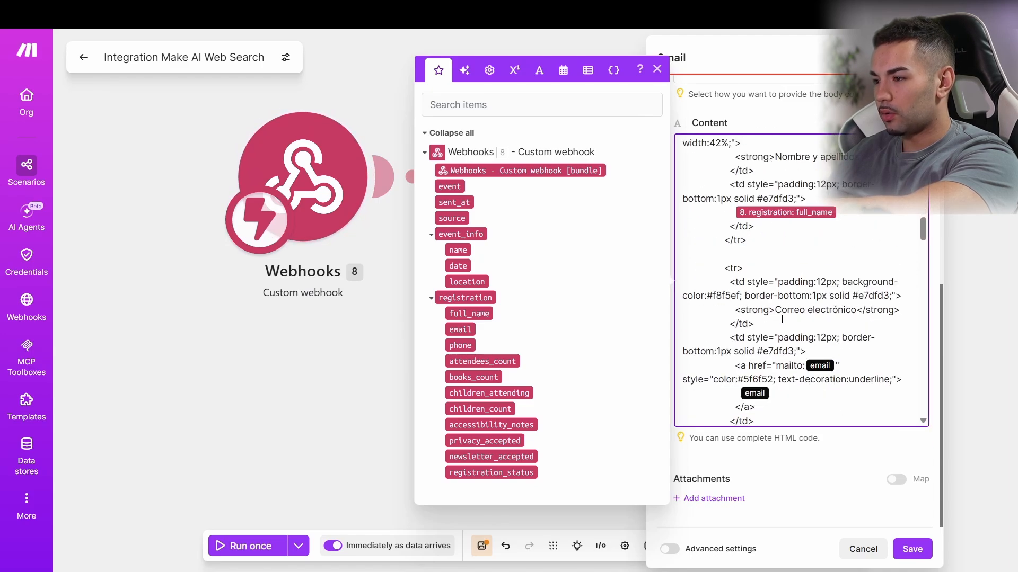
pyautogui.scroll(-3, 782, 320)
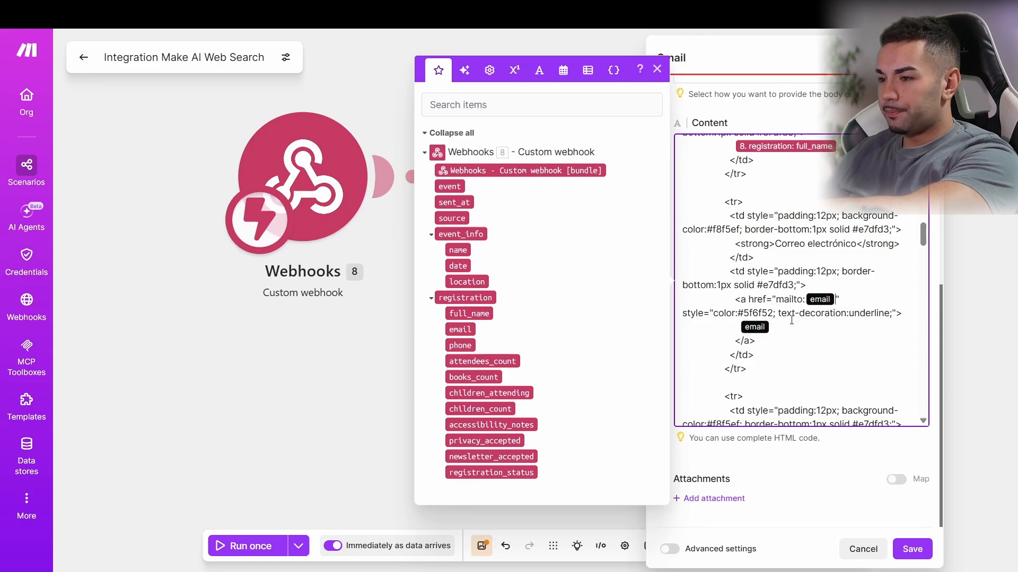
pyautogui.moveTo(784, 331); pyautogui.dragTo(737, 330)
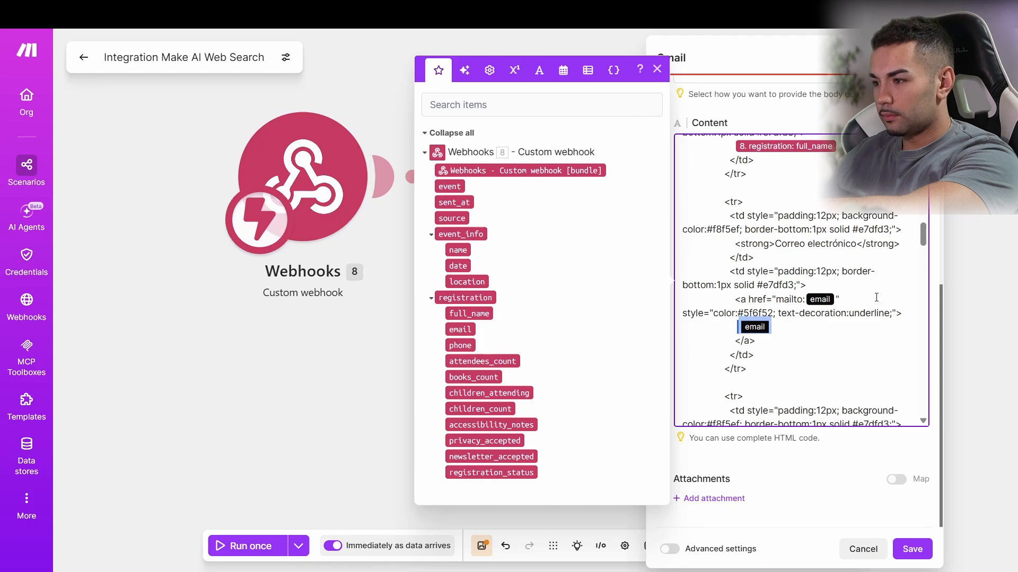
pyautogui.click(837, 300)
pyautogui.press('BackSpace')
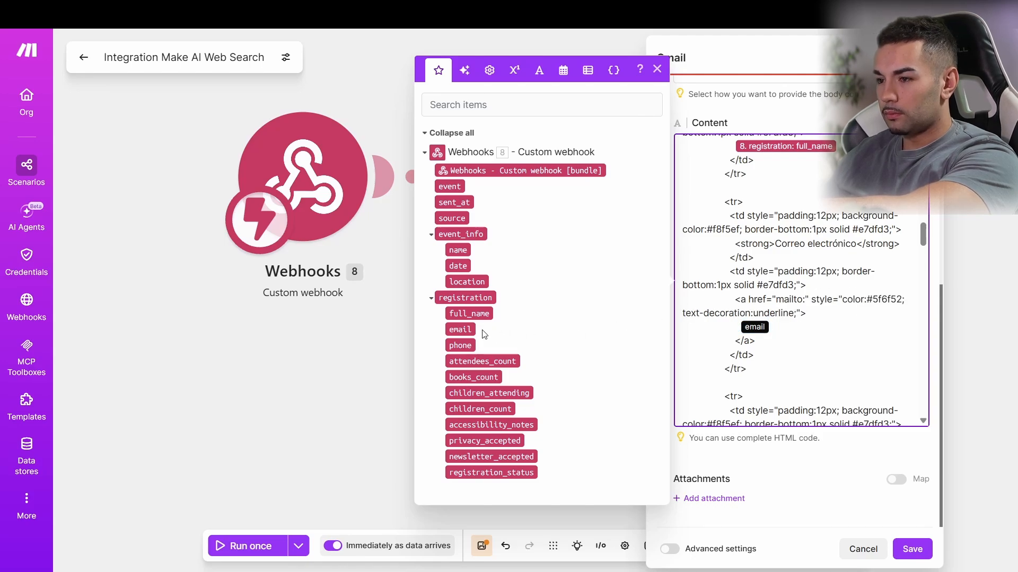
pyautogui.moveTo(469, 330); pyautogui.dragTo(804, 307)
pyautogui.press('Delete')
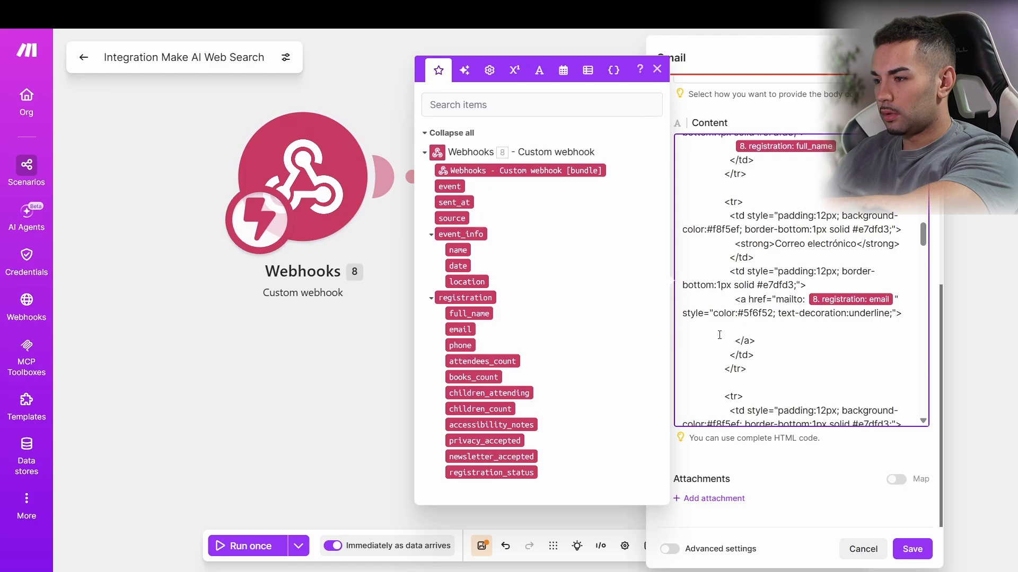
pyautogui.moveTo(460, 329); pyautogui.dragTo(755, 335)
# Step: Map phone, attendees_count and books_count into the Teléfono, Número de asistentes and Libros aproximados rows
pyautogui.scroll(-1, 816, 354)
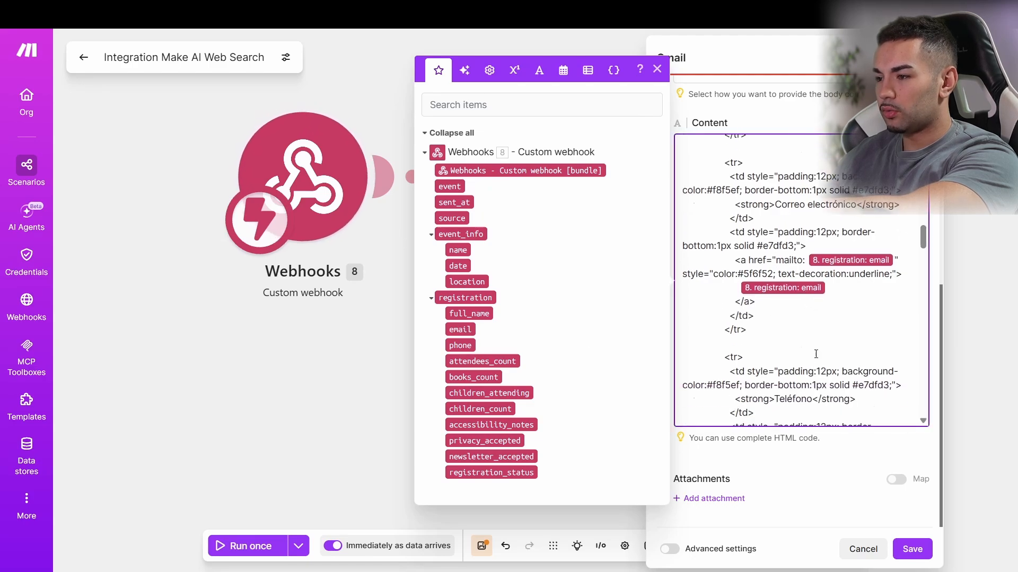
pyautogui.scroll(-6, 816, 355)
pyautogui.scroll(3, 787, 311)
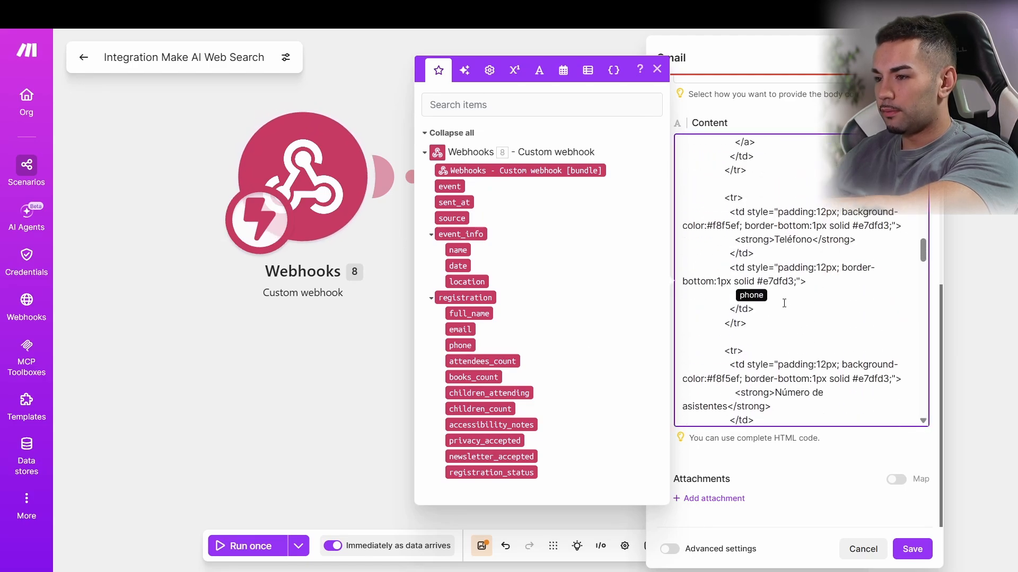
pyautogui.moveTo(460, 346); pyautogui.dragTo(778, 298)
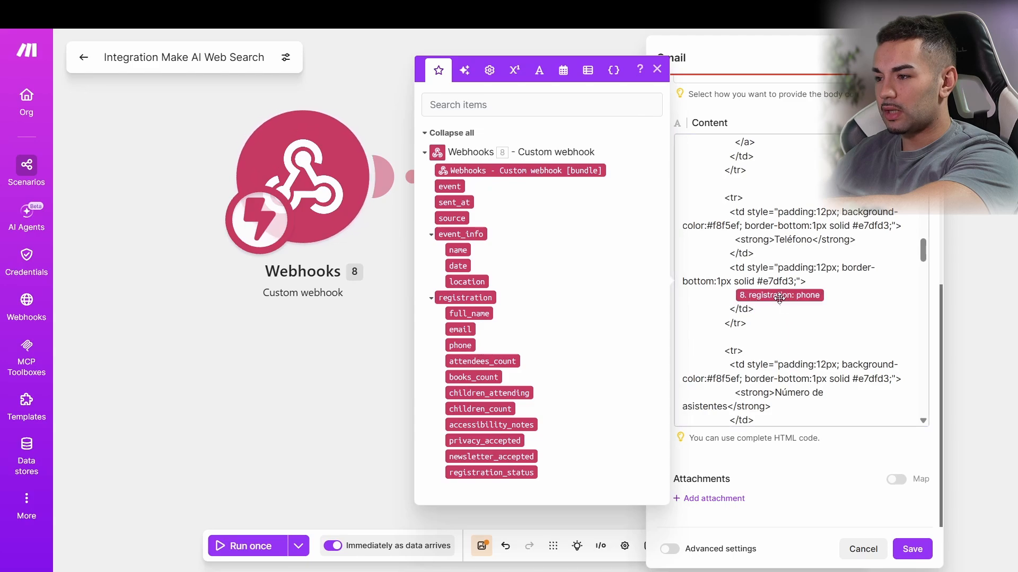
pyautogui.scroll(-5, 686, 313)
pyautogui.moveTo(482, 361); pyautogui.dragTo(774, 330)
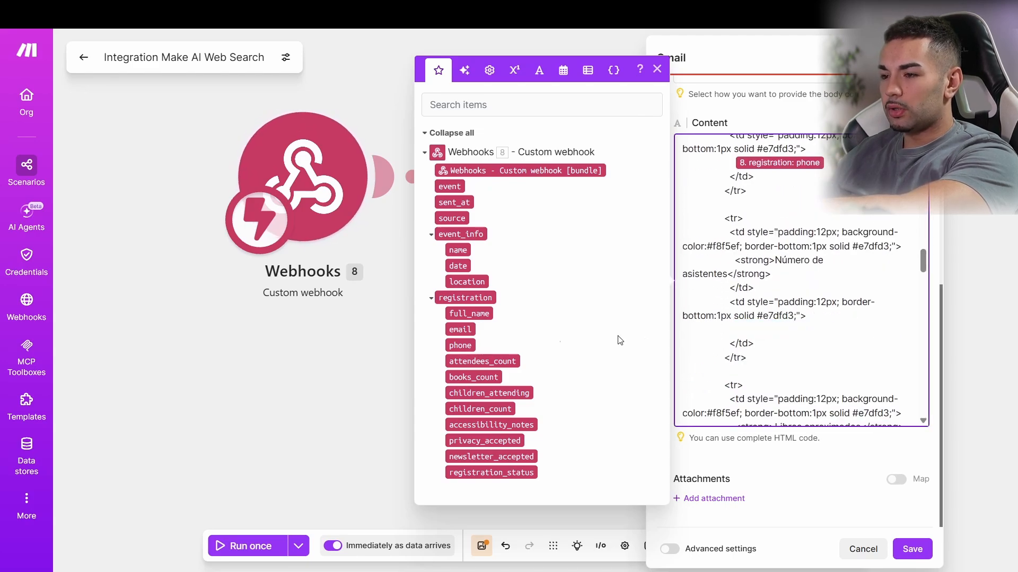
pyautogui.moveTo(473, 361); pyautogui.dragTo(803, 333)
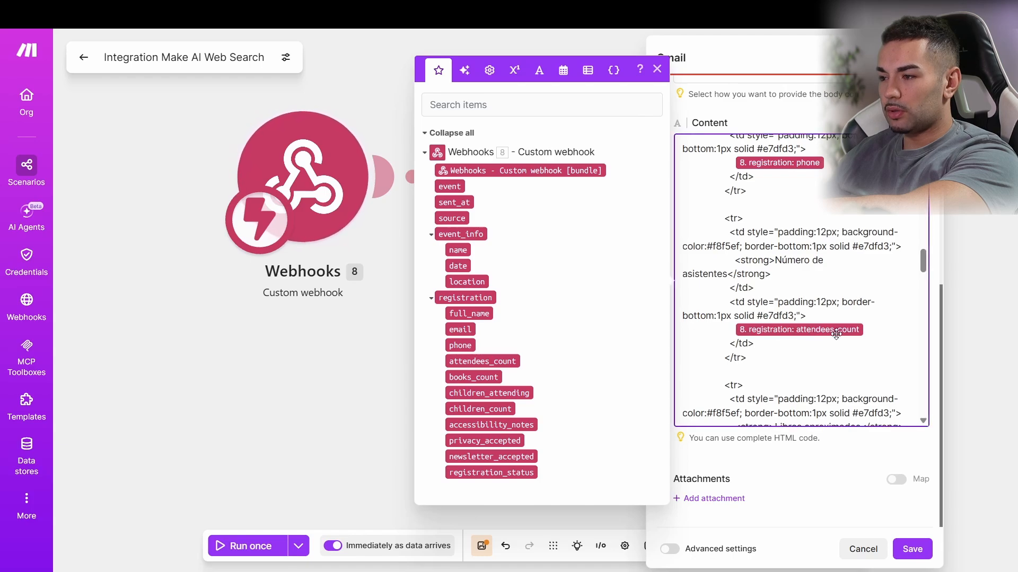
pyautogui.scroll(-5, 816, 329)
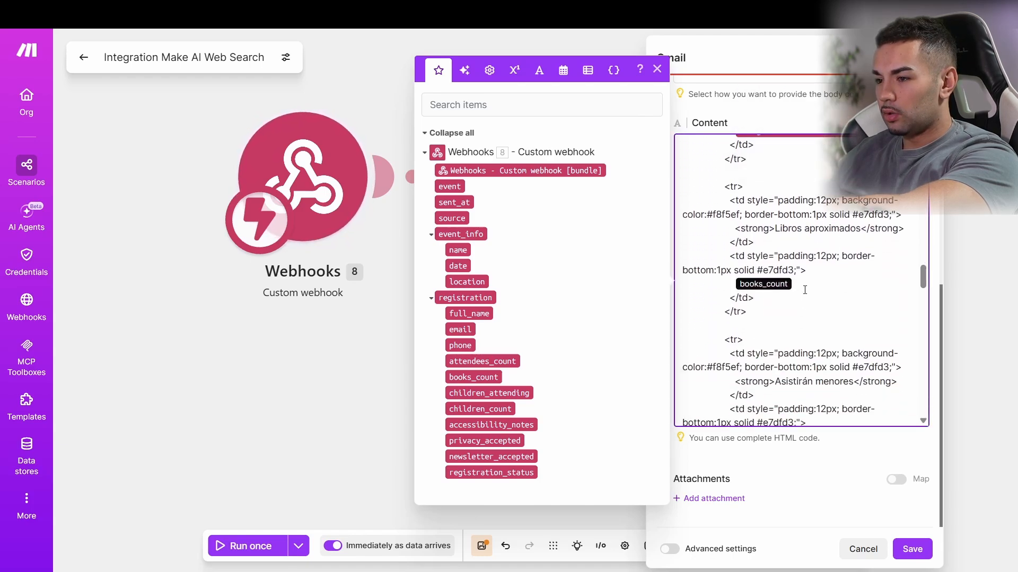
pyautogui.moveTo(496, 377); pyautogui.dragTo(795, 297)
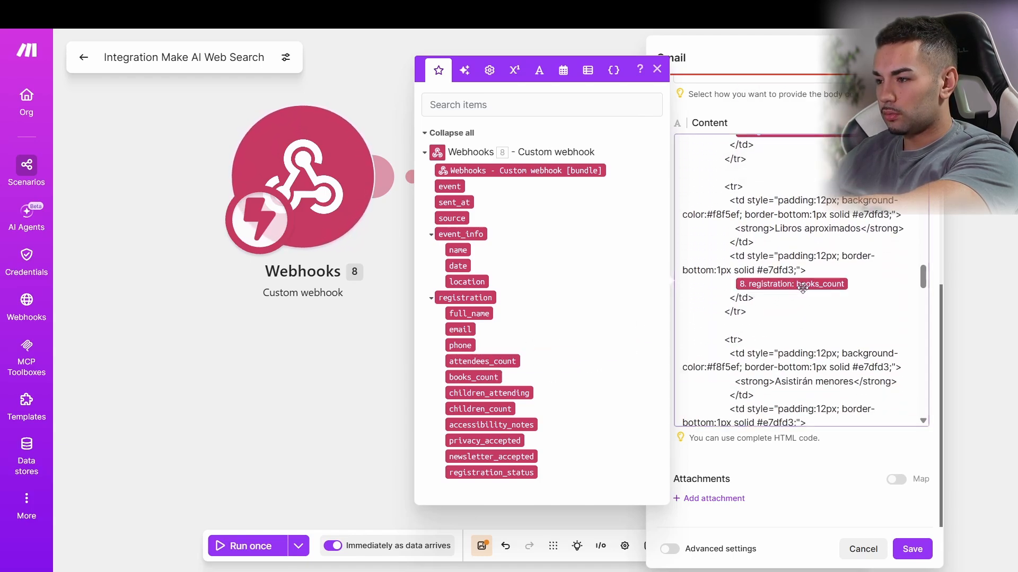
# Step: Map children_attending, children_count and accessibility_notes into their rows, then save the email settings
pyautogui.scroll(-3, 824, 302)
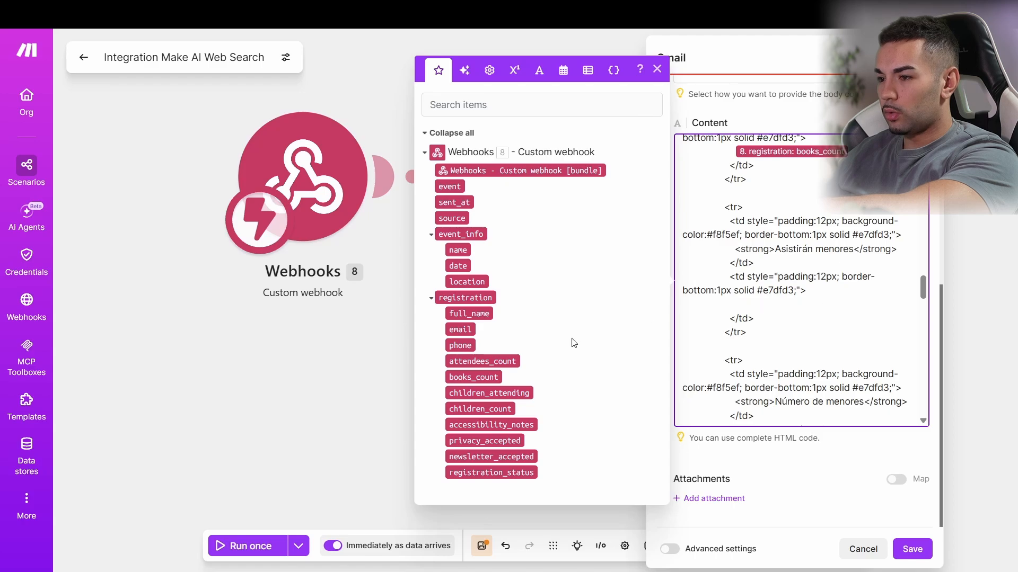
pyautogui.moveTo(491, 393); pyautogui.dragTo(824, 309)
pyautogui.scroll(-5, 823, 310)
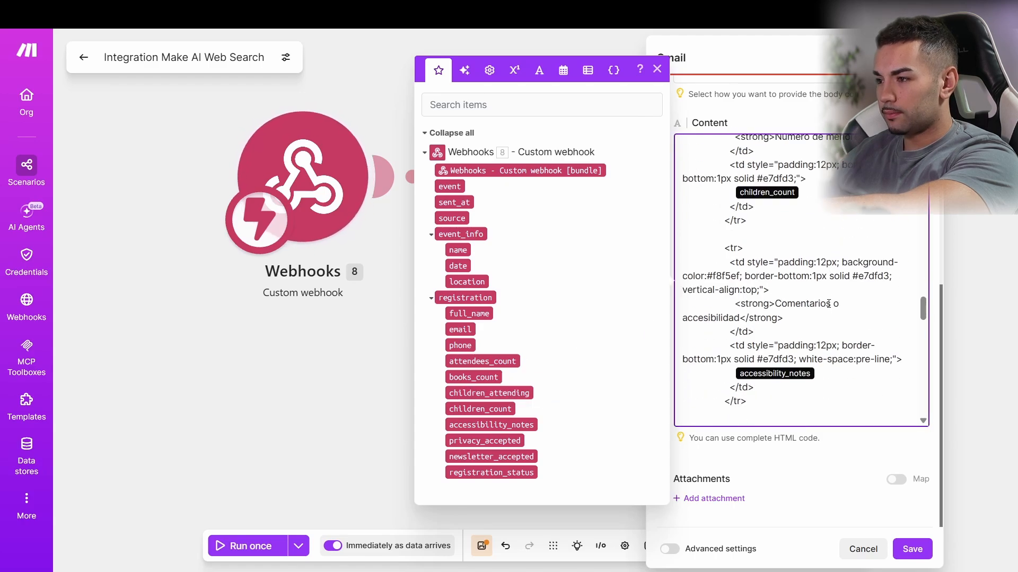
pyautogui.press('BackSpace')
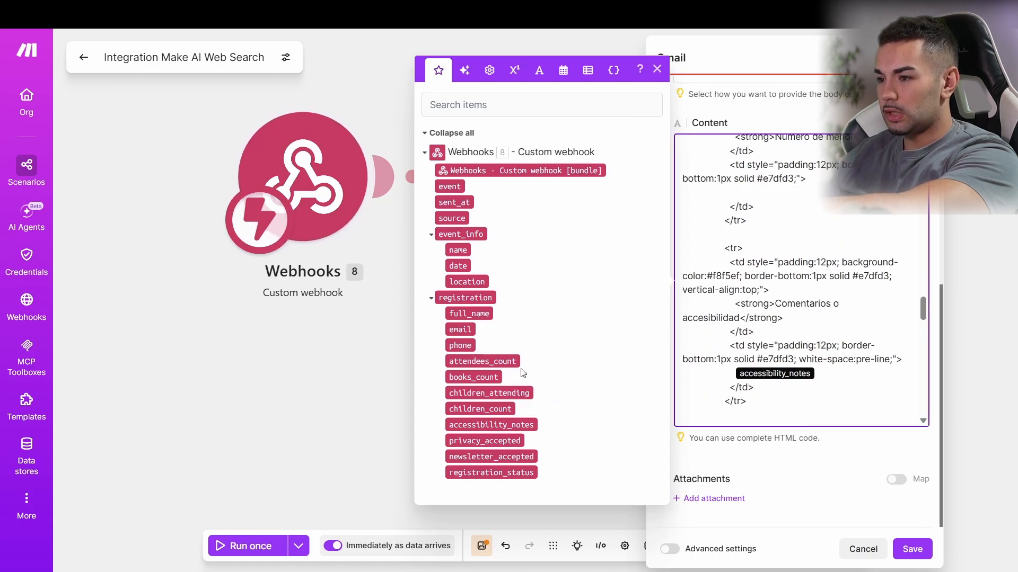
pyautogui.moveTo(480, 408); pyautogui.dragTo(803, 192)
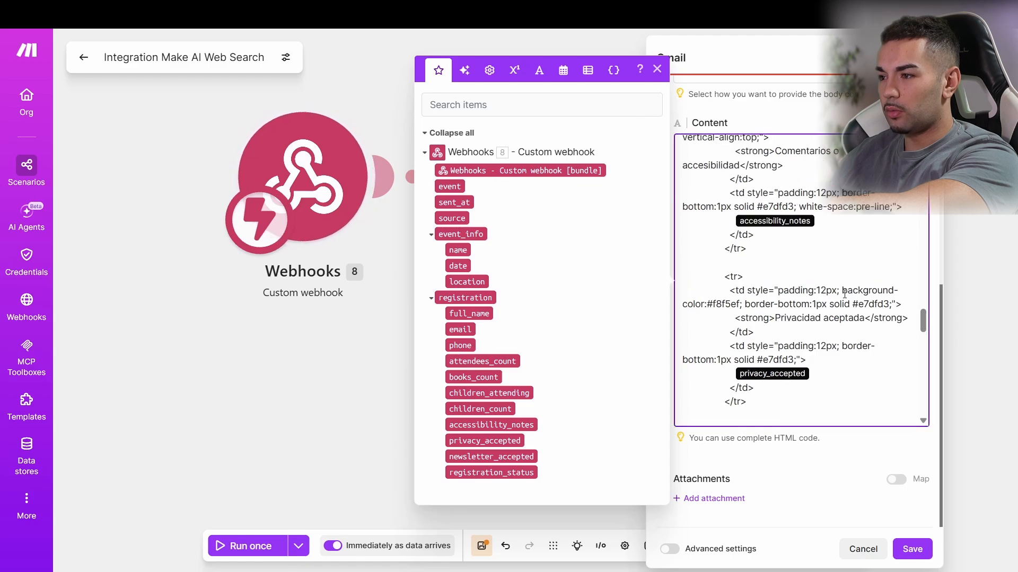
pyautogui.scroll(3, 824, 348)
pyautogui.scroll(-1, 824, 348)
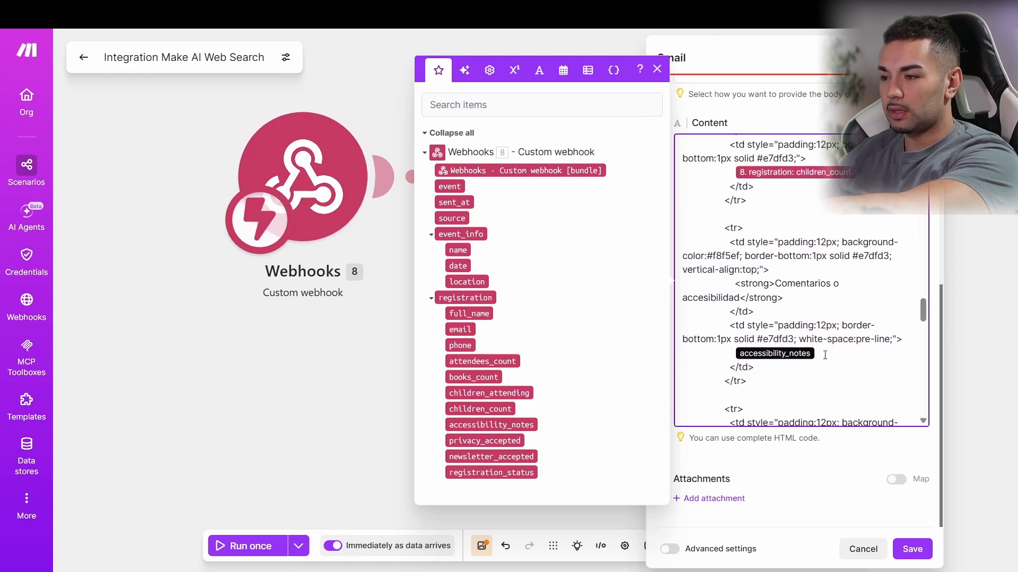
pyautogui.press('BackSpace')
pyautogui.moveTo(525, 420); pyautogui.dragTo(779, 344)
pyautogui.scroll(-3, 779, 343)
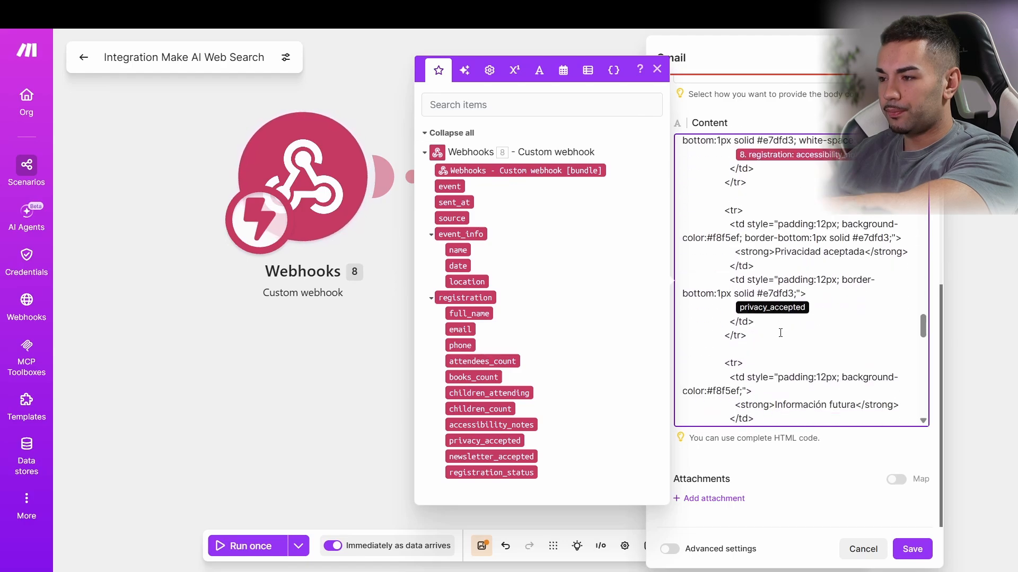
pyautogui.scroll(-3, 819, 309)
pyautogui.scroll(8, 821, 249)
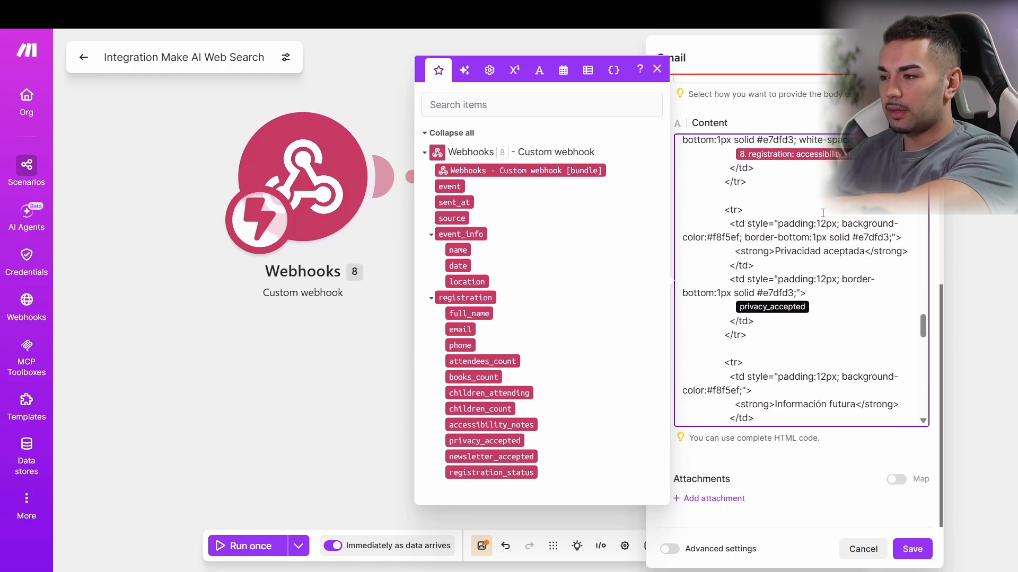
pyautogui.scroll(10, 822, 214)
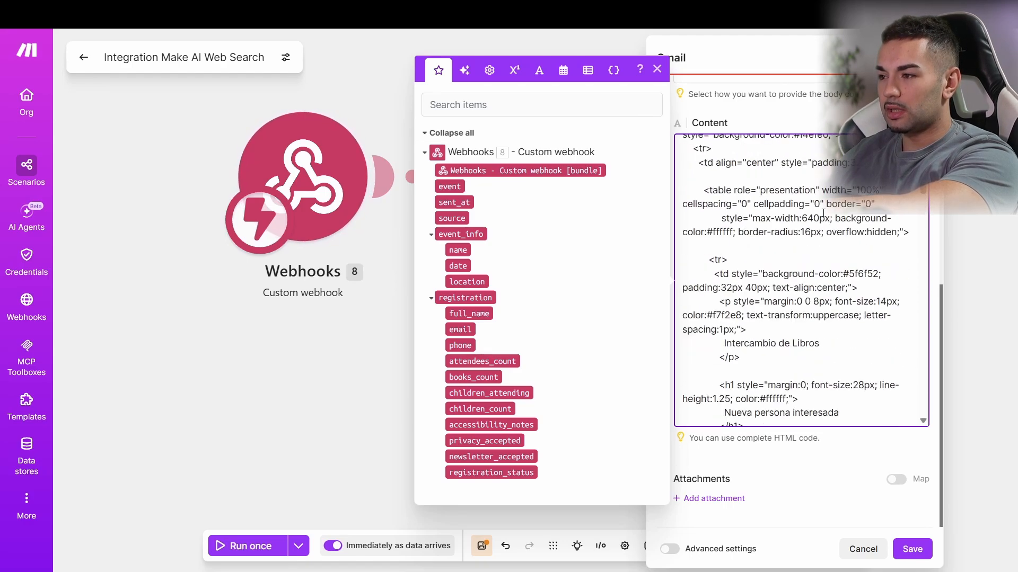
pyautogui.click(909, 550)
# Step: Fill the missing To recipient, save the Gmail step, then save the webhook trigger settings
pyautogui.click(909, 549)
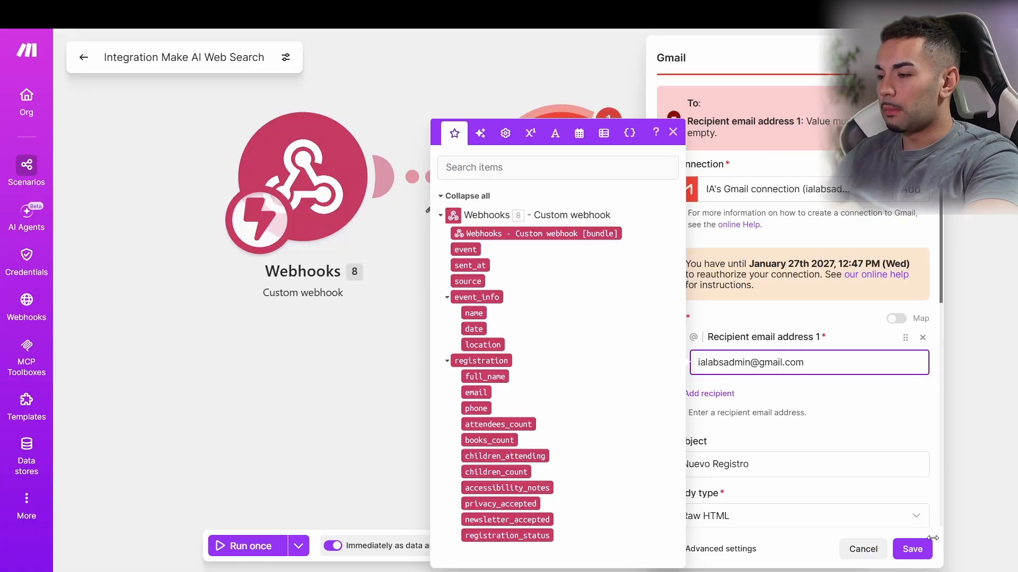
pyautogui.click(912, 549)
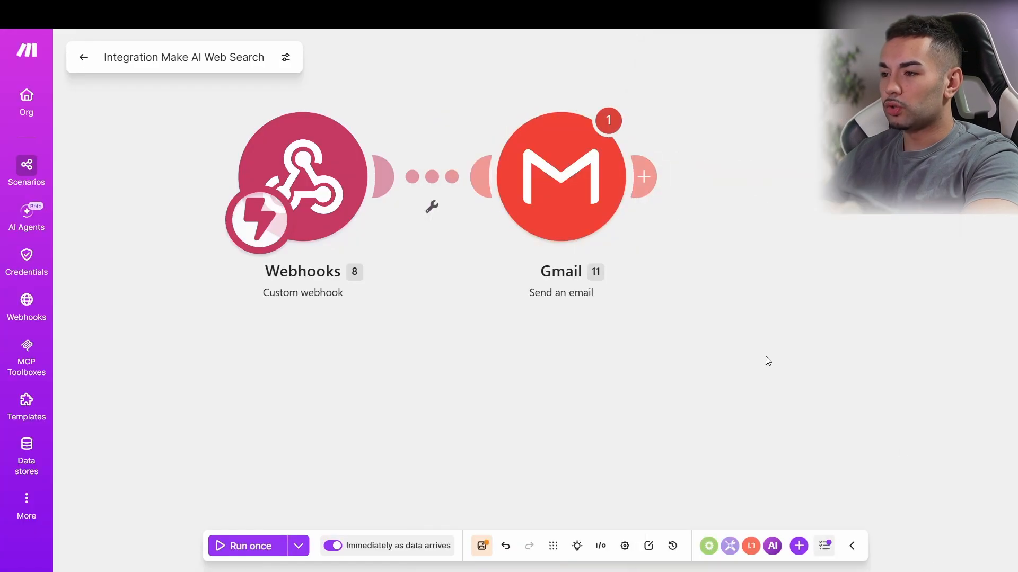
pyautogui.click(289, 193)
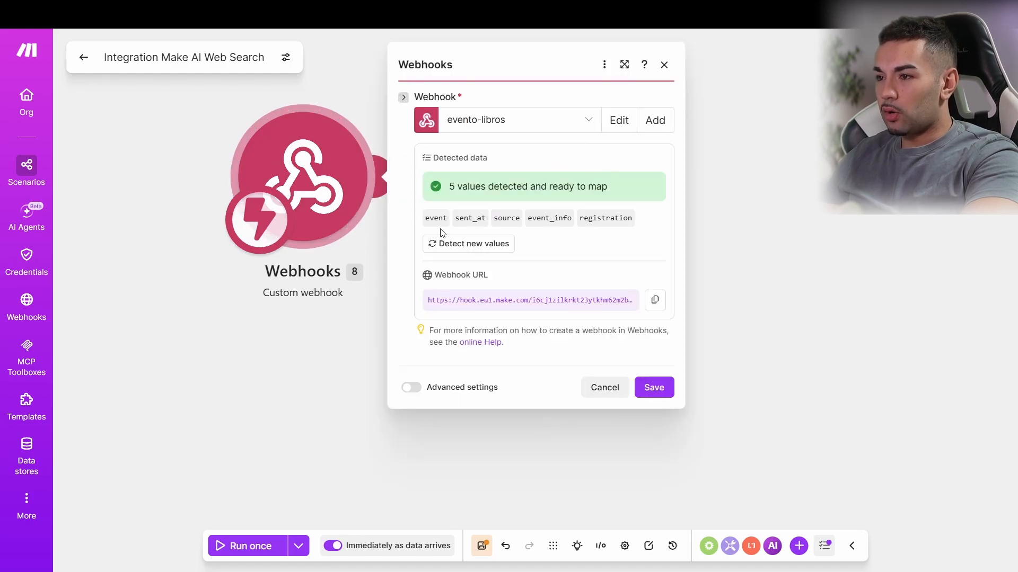
pyautogui.click(652, 387)
# Step: Recheck the email step settings and run the scenario once so it waits for webhook data
pyautogui.click(561, 180)
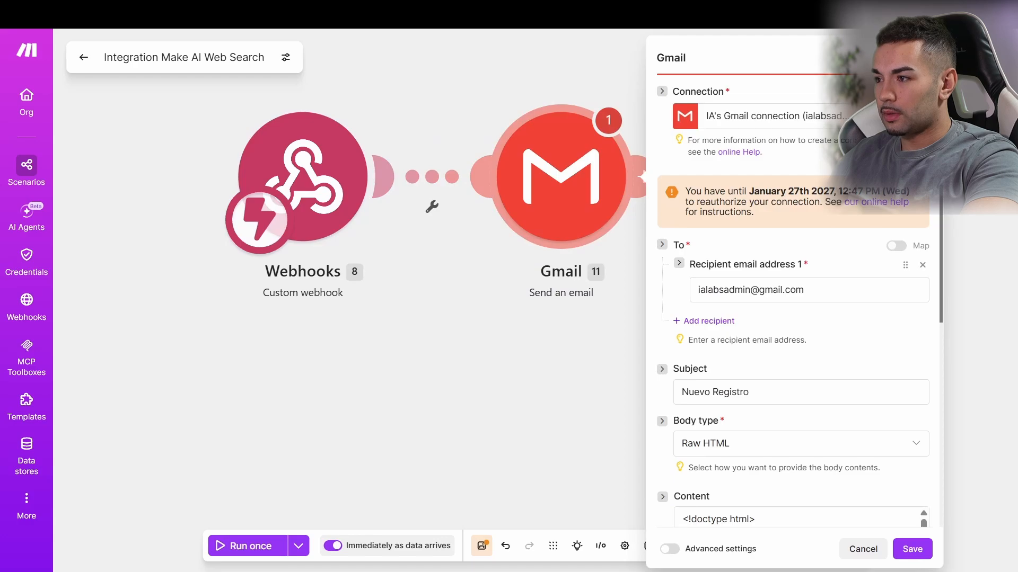
pyautogui.click(641, 281)
pyautogui.click(268, 546)
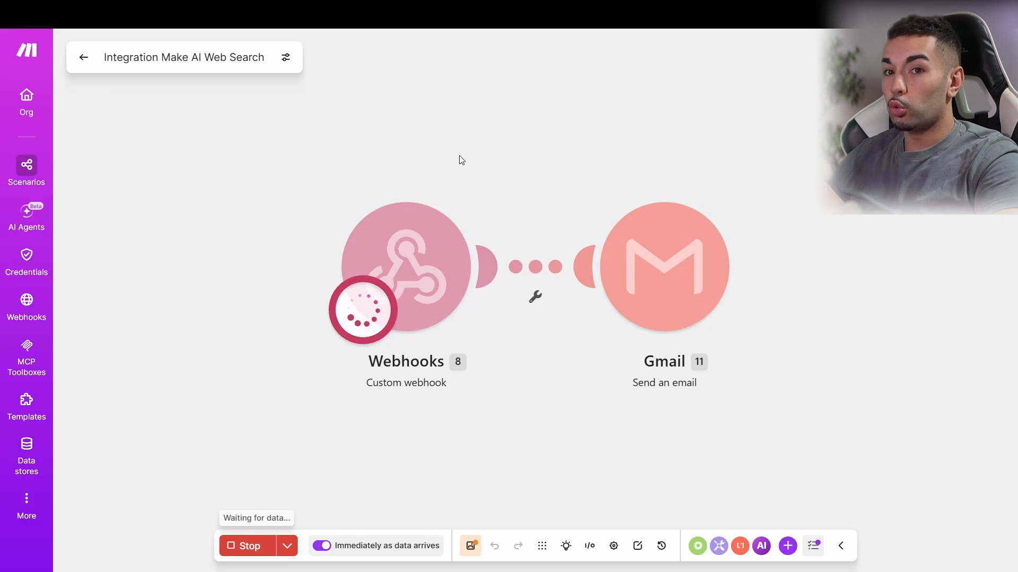
pyautogui.moveTo(523, 153); pyautogui.dragTo(393, 130)
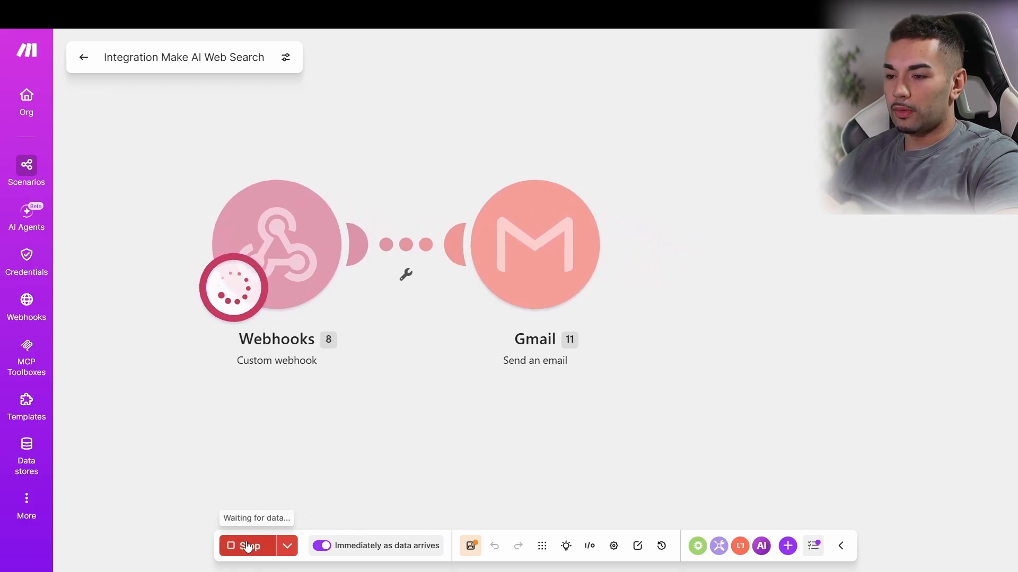
# Step: Switch to the Lovable window and return the site preview to the homepage form
pyautogui.moveTo(627, 571)
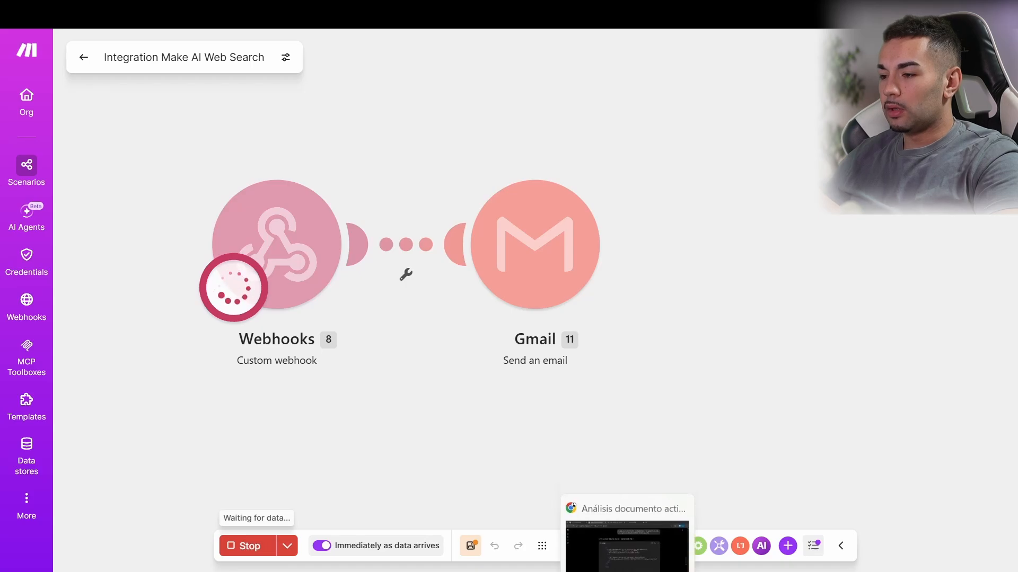
pyautogui.click(621, 532)
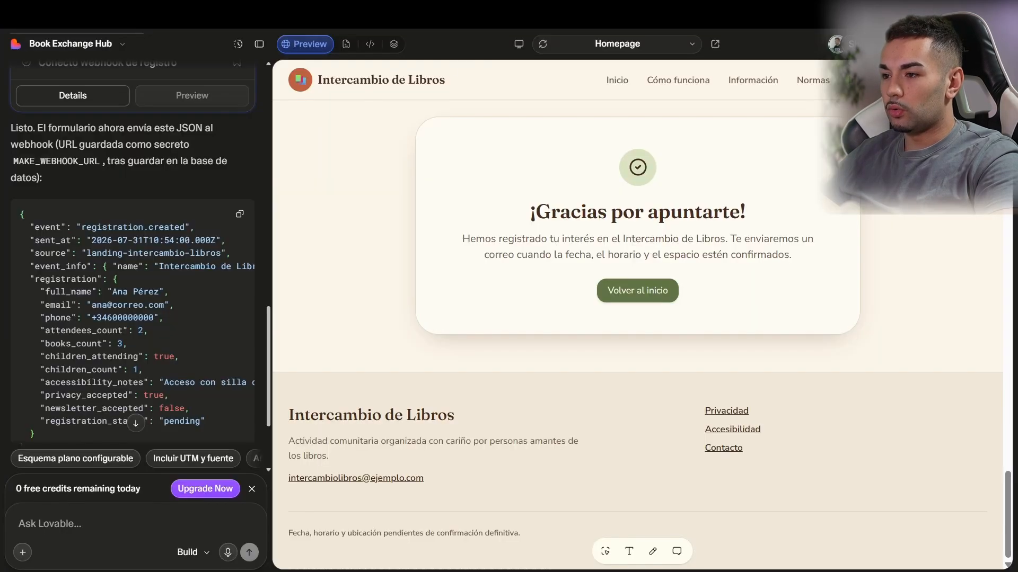
pyautogui.click(655, 422)
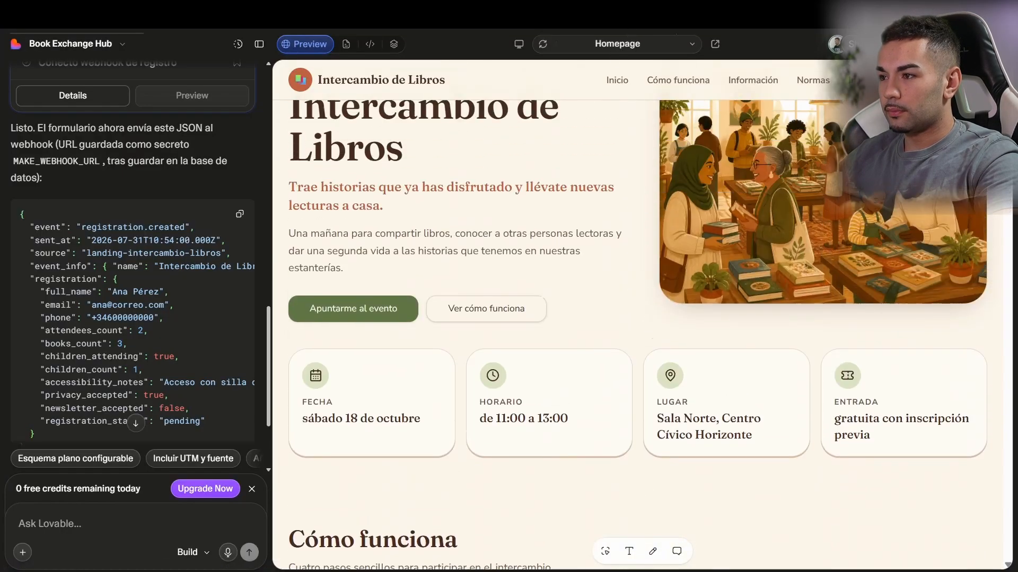
pyautogui.scroll(-15, 609, 185)
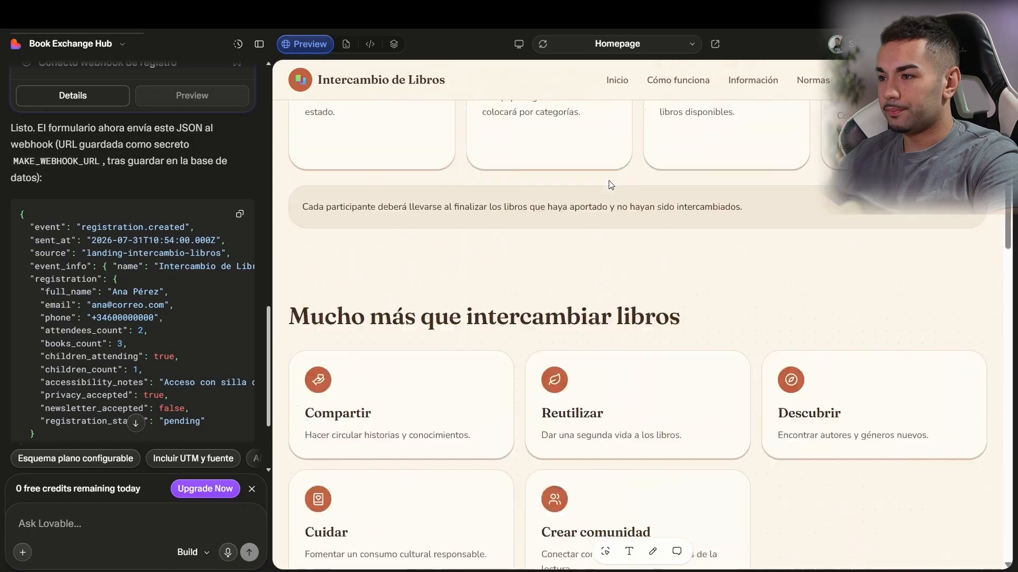
pyautogui.scroll(-10, 609, 185)
pyautogui.scroll(20, 609, 185)
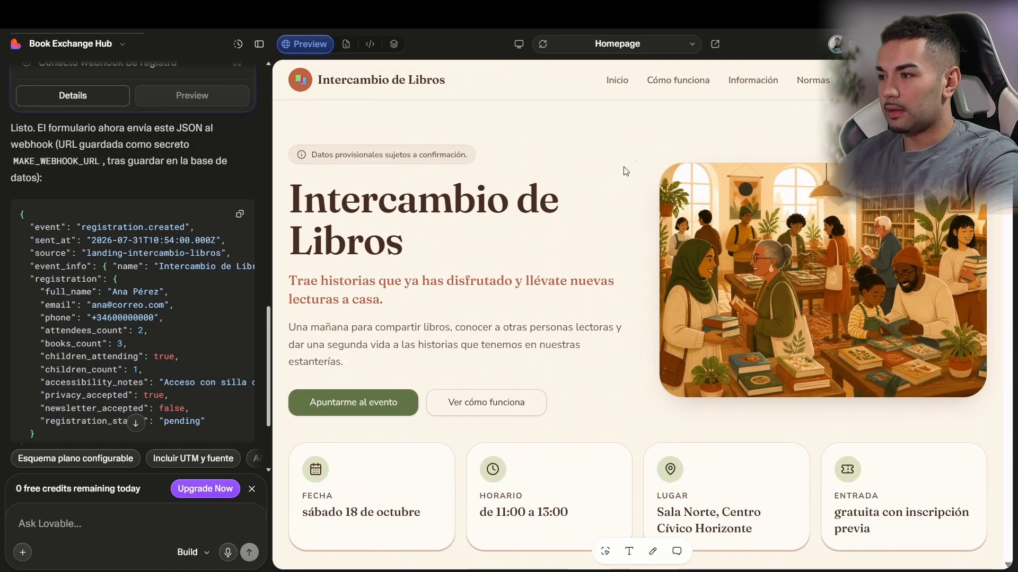
pyautogui.scroll(-20, 609, 318)
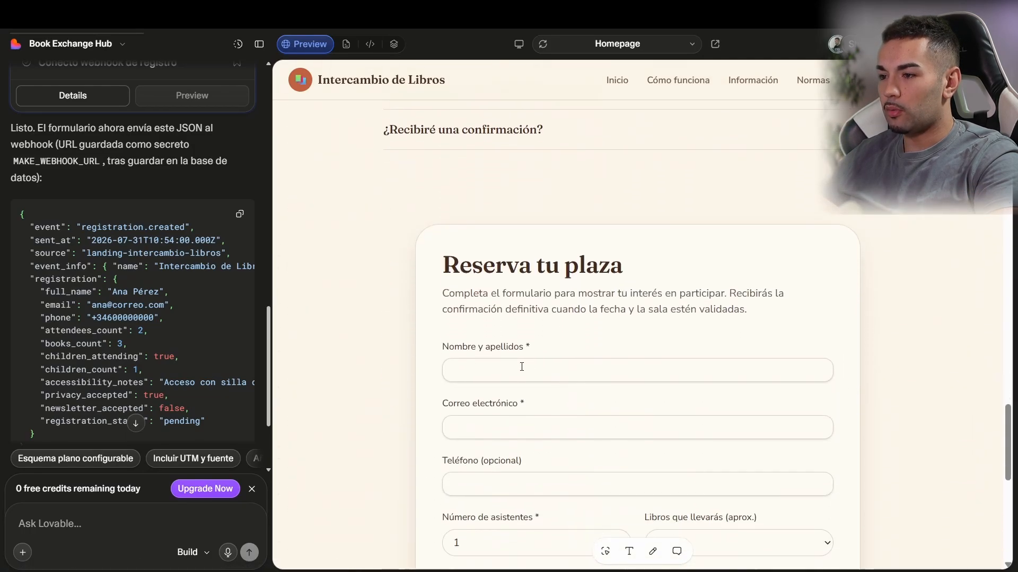
# Step: Enter the registrant's name, e-mail (via autofill suggestion) and phone number in the form
pyautogui.click(521, 366)
pyautogui.write('Ana')
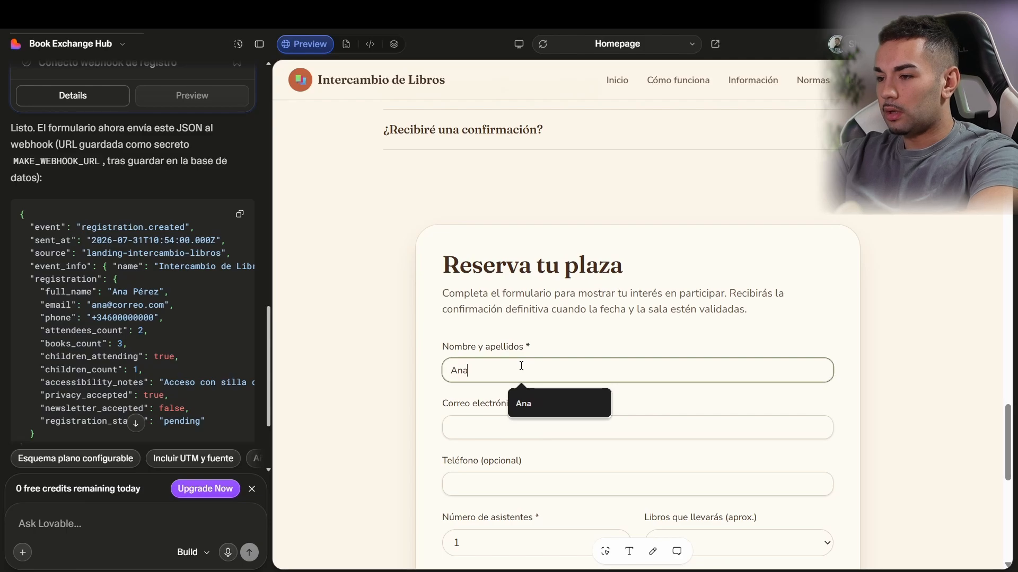
pyautogui.press('Tab')
pyautogui.write('ana')
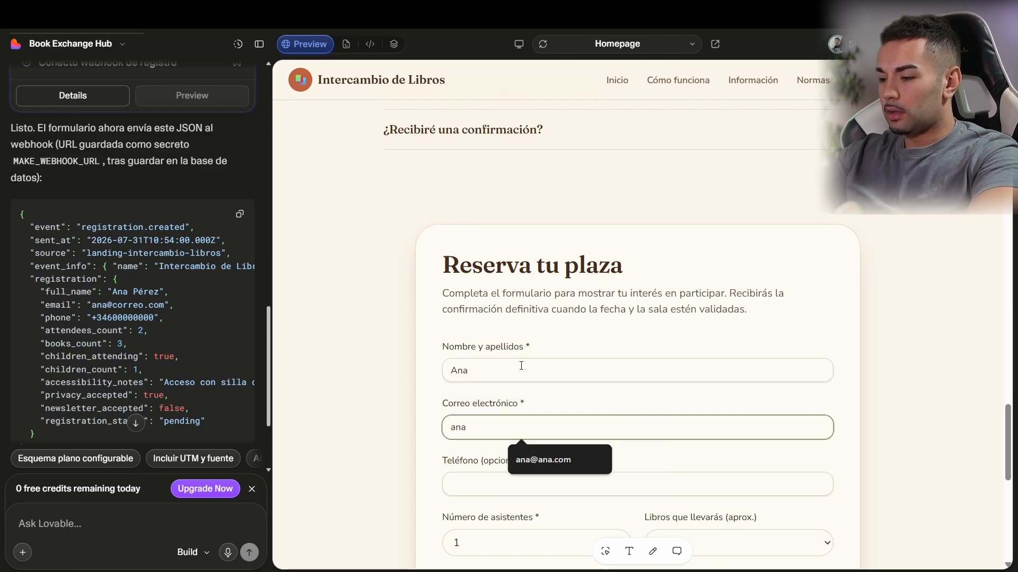
pyautogui.click(536, 459)
pyautogui.press('Tab')
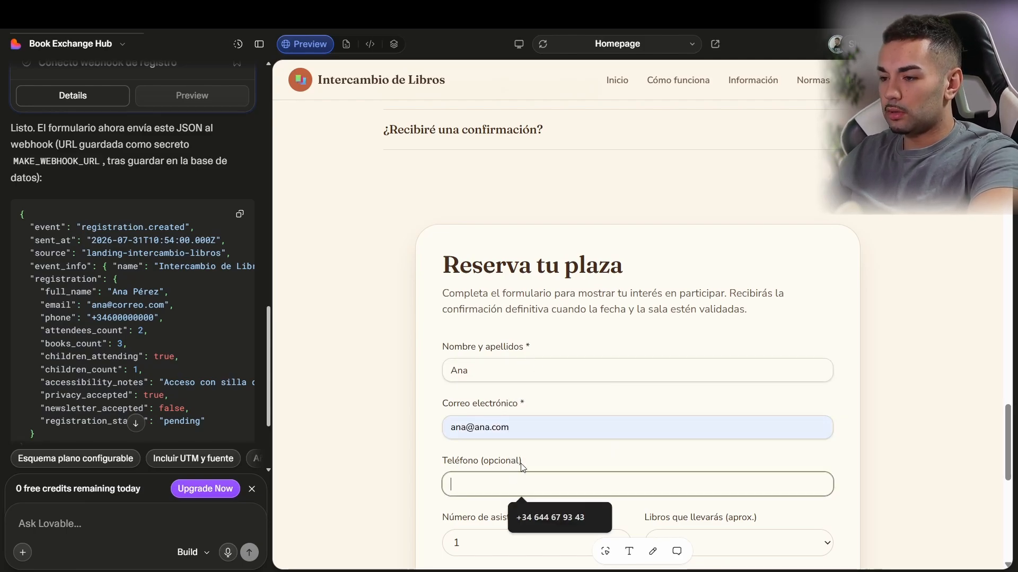
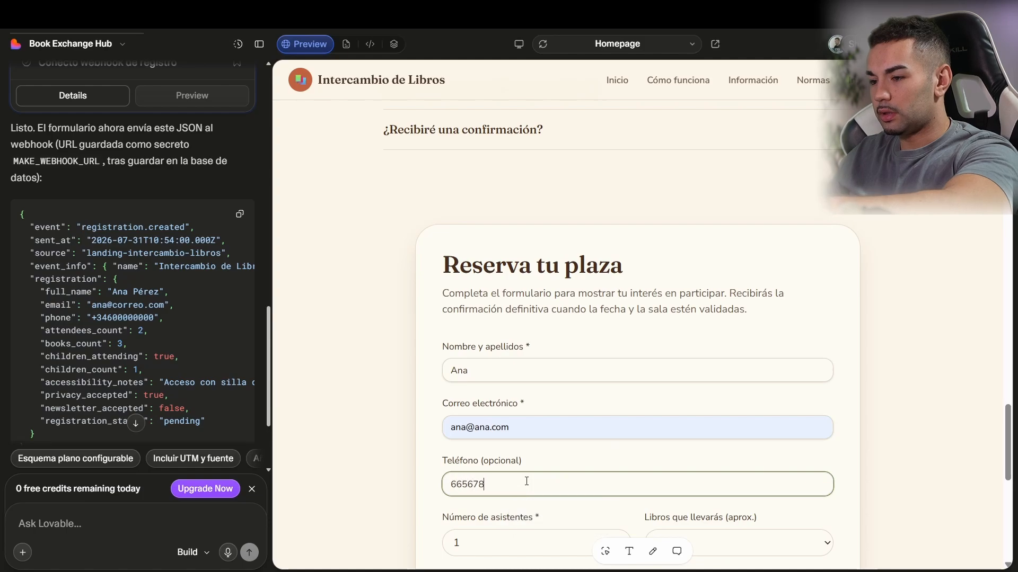
pyautogui.scroll(-5, 526, 481)
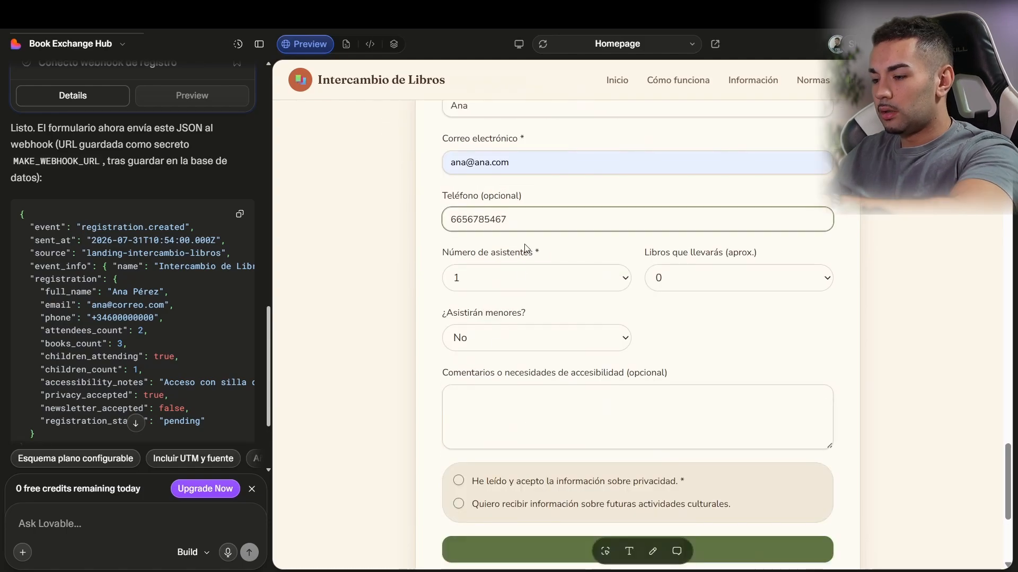
pyautogui.press('BackSpace')
# Step: Choose 2 attendees, 3 books, no minors, comment 'Wow! Que ganas de que empiece', accept privacy, and submit
pyautogui.click(491, 321)
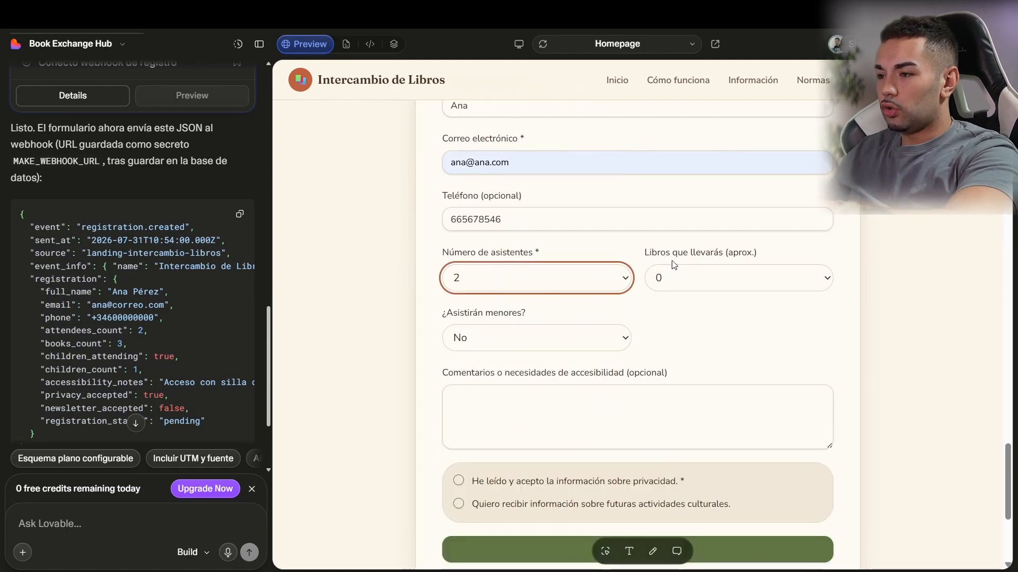
pyautogui.click(676, 273)
pyautogui.click(675, 358)
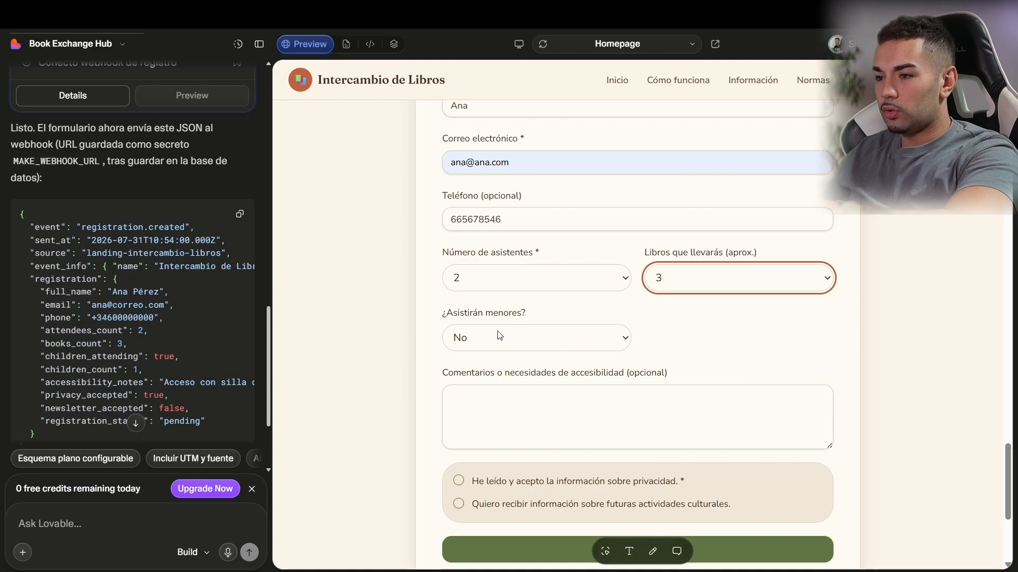
pyautogui.click(498, 334)
pyautogui.click(492, 359)
pyautogui.scroll(-1, 515, 370)
pyautogui.click(518, 324)
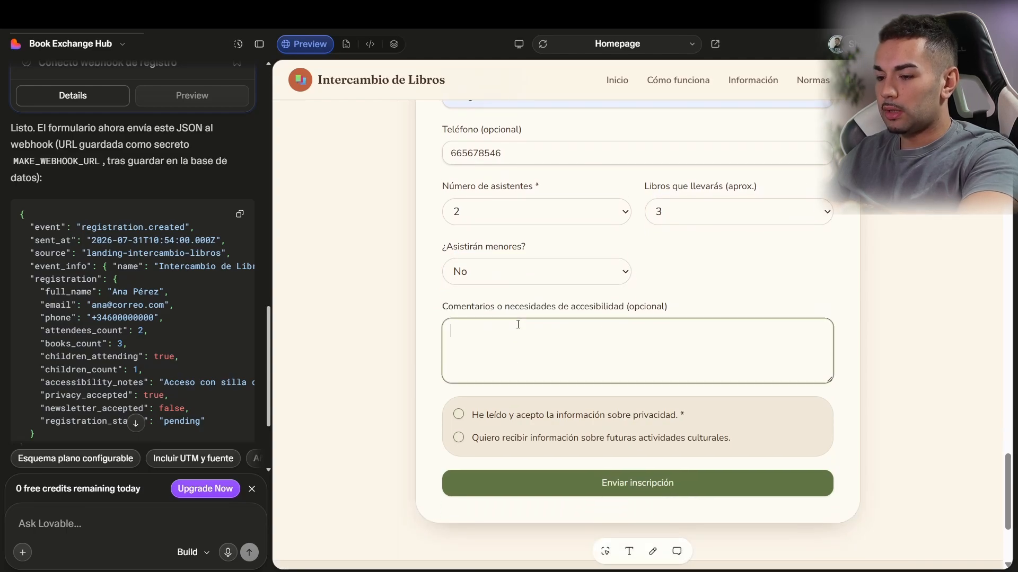
pyautogui.write('Q')
pyautogui.press('BackSpace')
pyautogui.write('W')
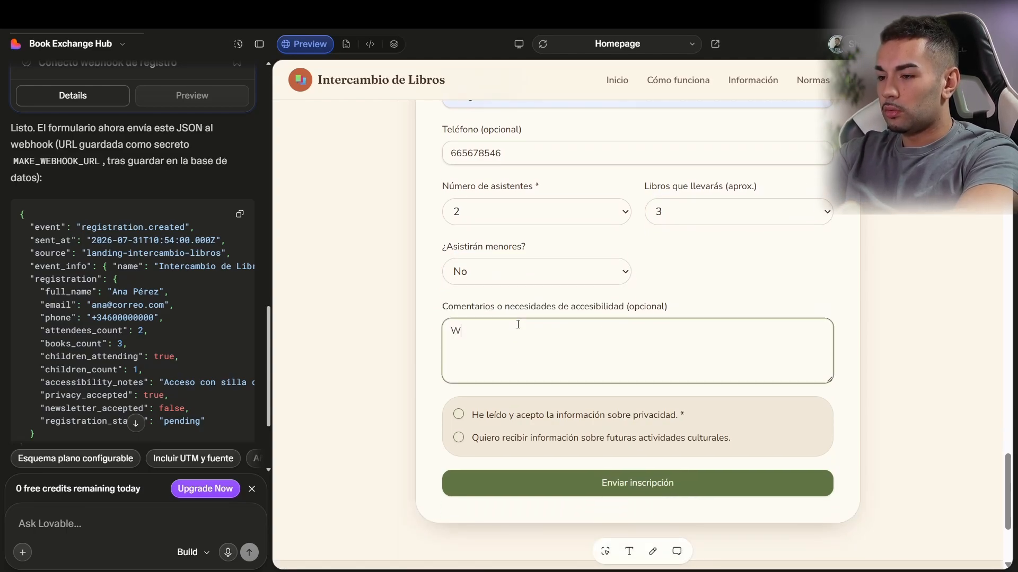
pyautogui.write('ow! Que g')
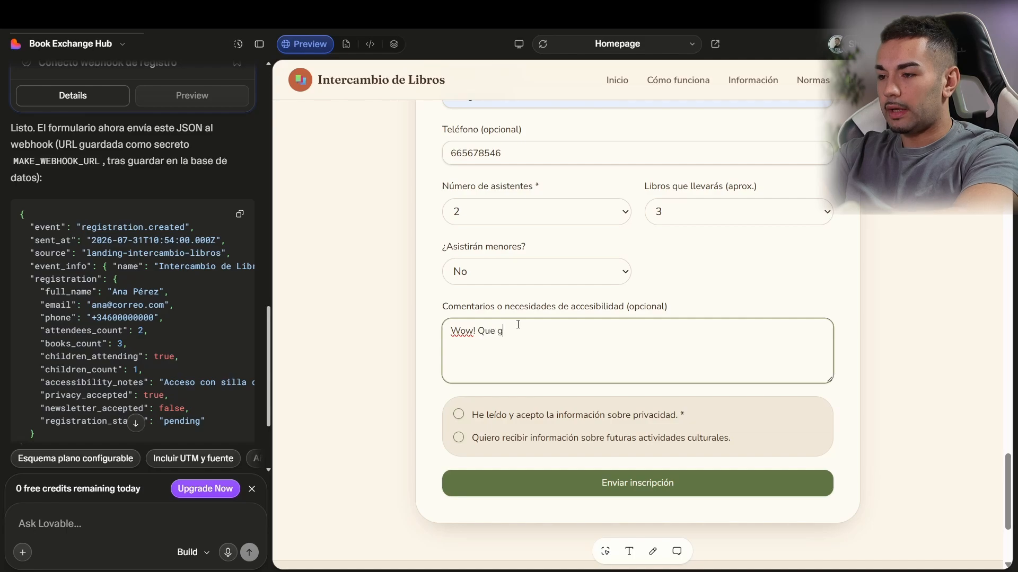
pyautogui.write('anas de que empiece')
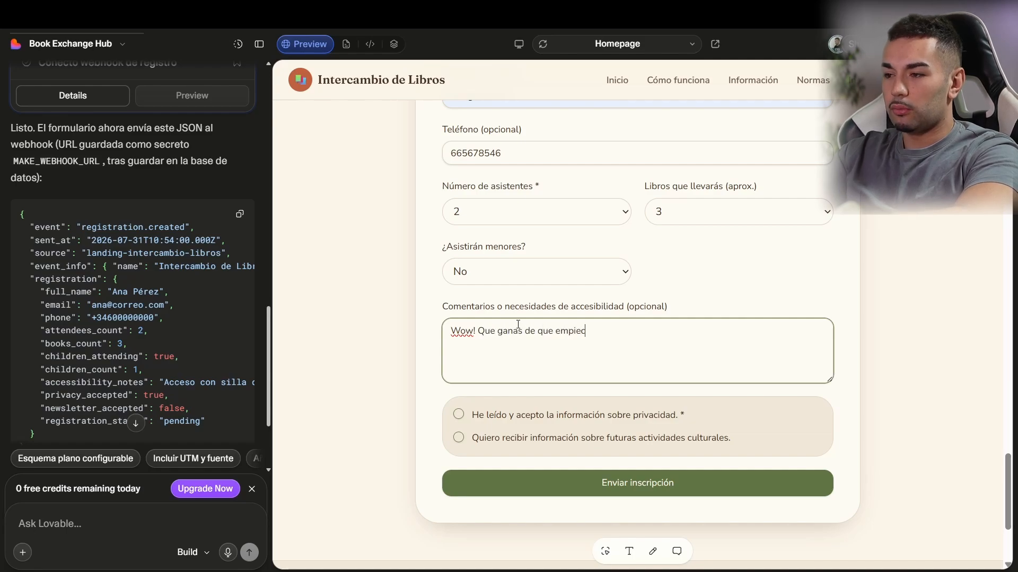
pyautogui.click(459, 415)
pyautogui.click(525, 484)
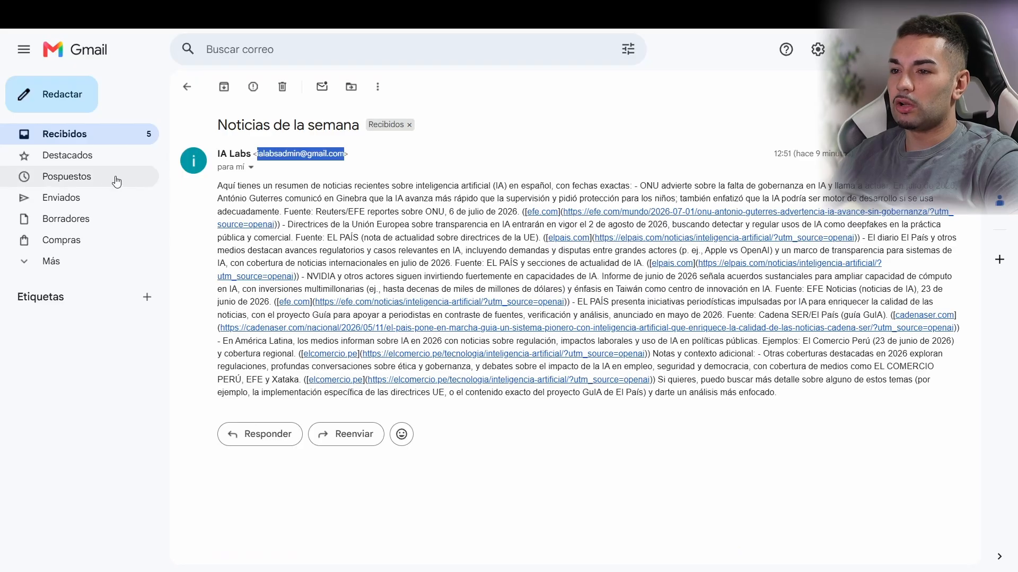
# Step: Refresh the Recibidos inbox and open the new Nuevo Registro message
pyautogui.click(102, 139)
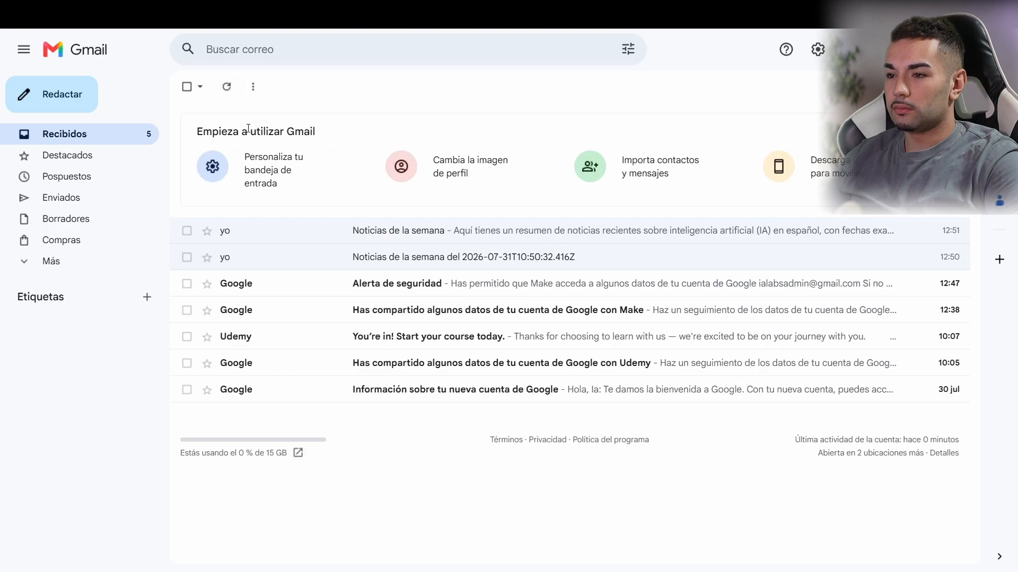
pyautogui.click(226, 87)
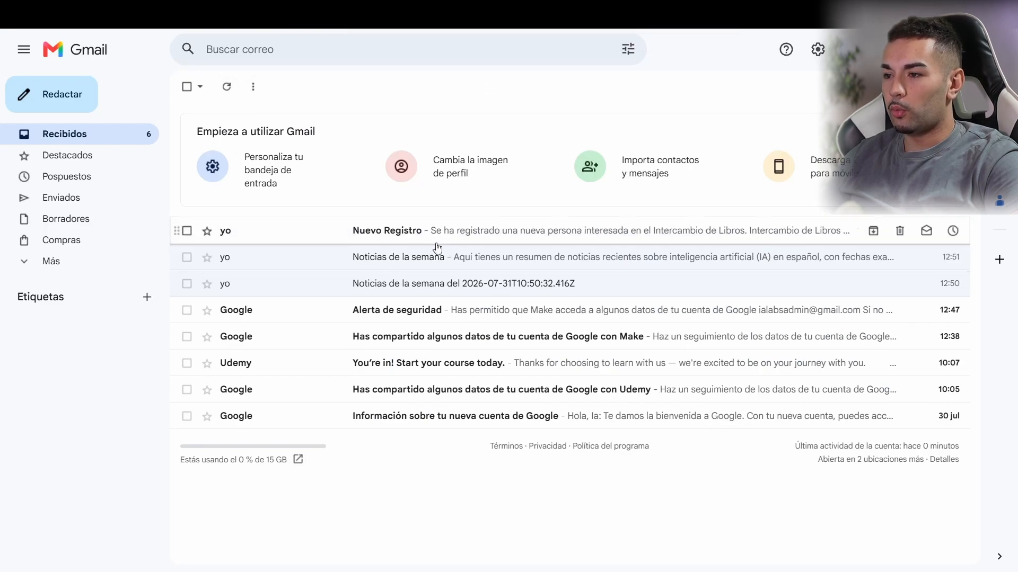
pyautogui.click(351, 257)
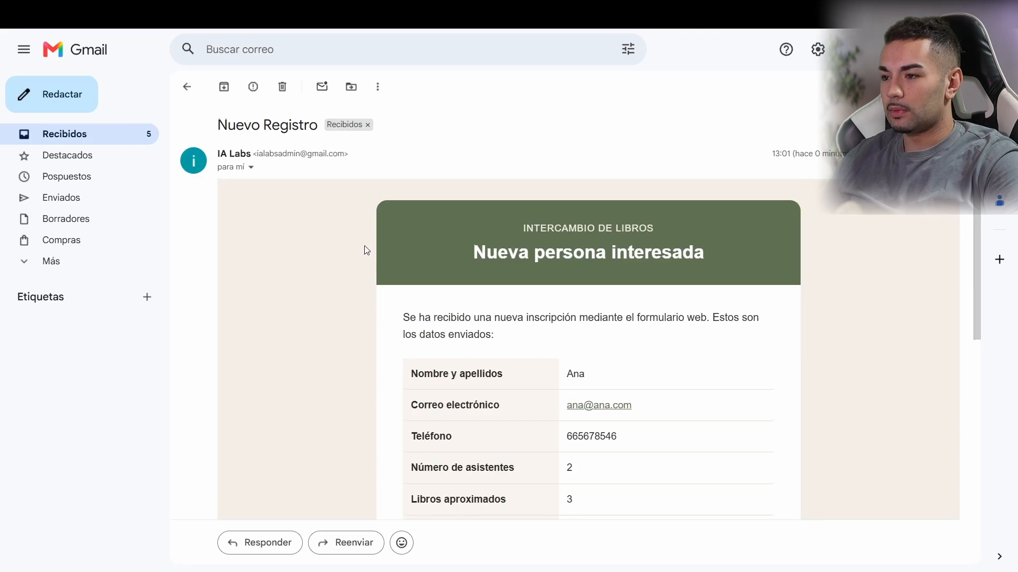
pyautogui.scroll(-8, 359, 236)
pyautogui.scroll(8, 359, 233)
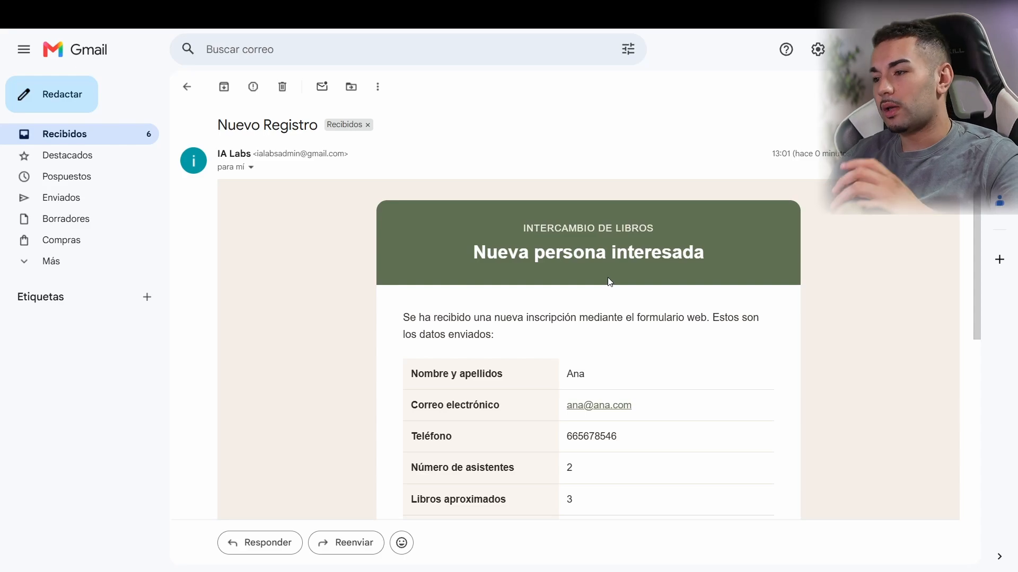
pyautogui.scroll(-3, 465, 313)
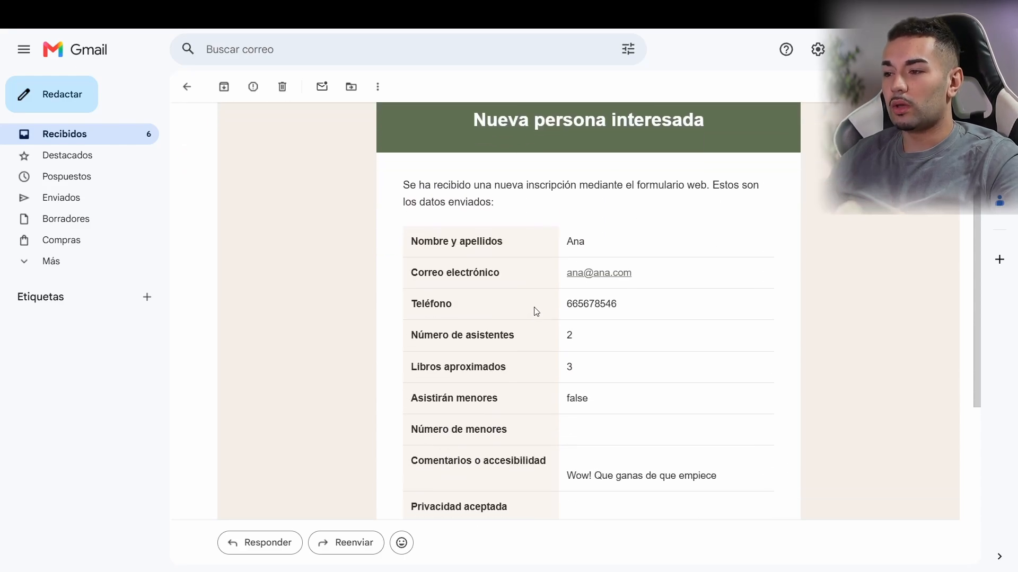
pyautogui.moveTo(409, 236); pyautogui.dragTo(629, 235)
pyautogui.click(631, 236)
pyautogui.moveTo(405, 255); pyautogui.dragTo(686, 270)
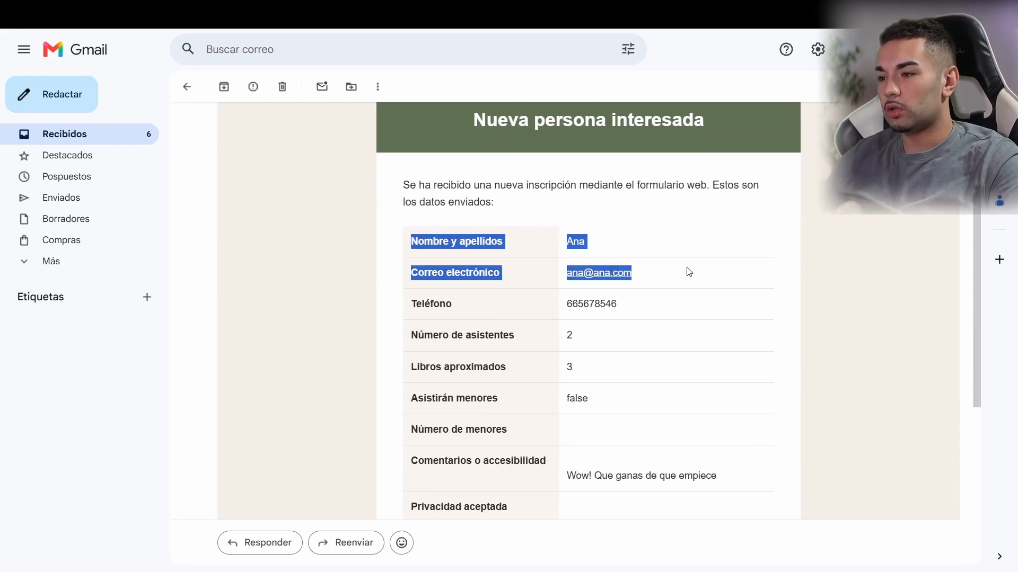
pyautogui.moveTo(527, 298); pyautogui.dragTo(638, 313)
pyautogui.click(459, 345)
pyautogui.moveTo(411, 337); pyautogui.dragTo(551, 339)
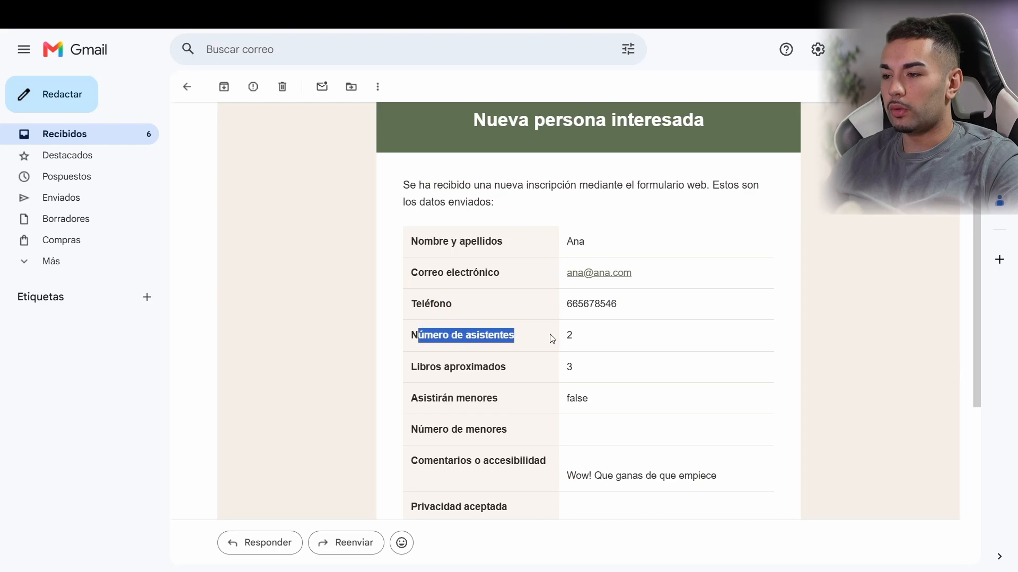
pyautogui.click(508, 354)
pyautogui.moveTo(466, 366); pyautogui.dragTo(603, 359)
pyautogui.click(577, 370)
pyautogui.scroll(-4, 578, 371)
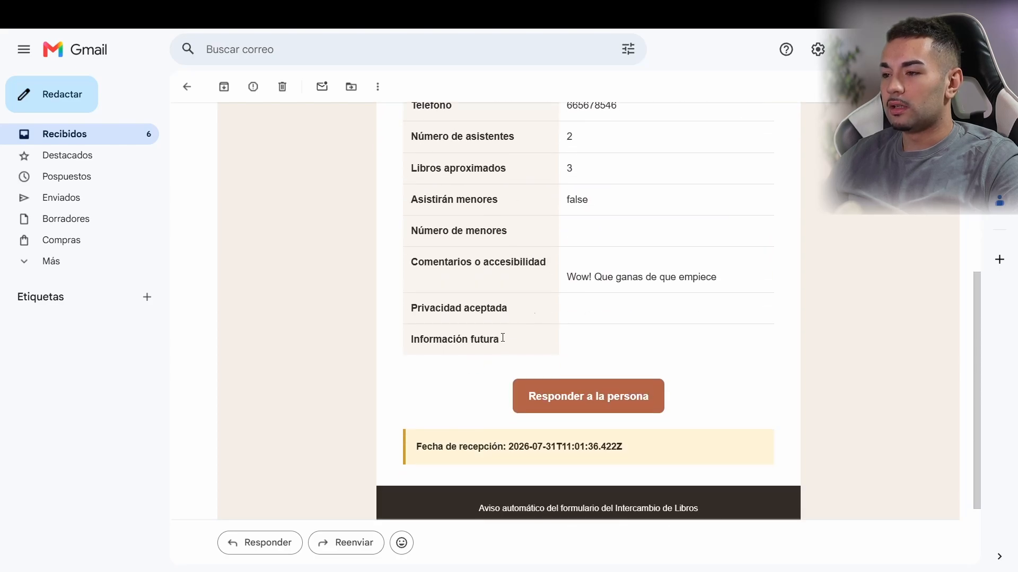
pyautogui.moveTo(594, 200); pyautogui.dragTo(475, 194)
pyautogui.click(475, 194)
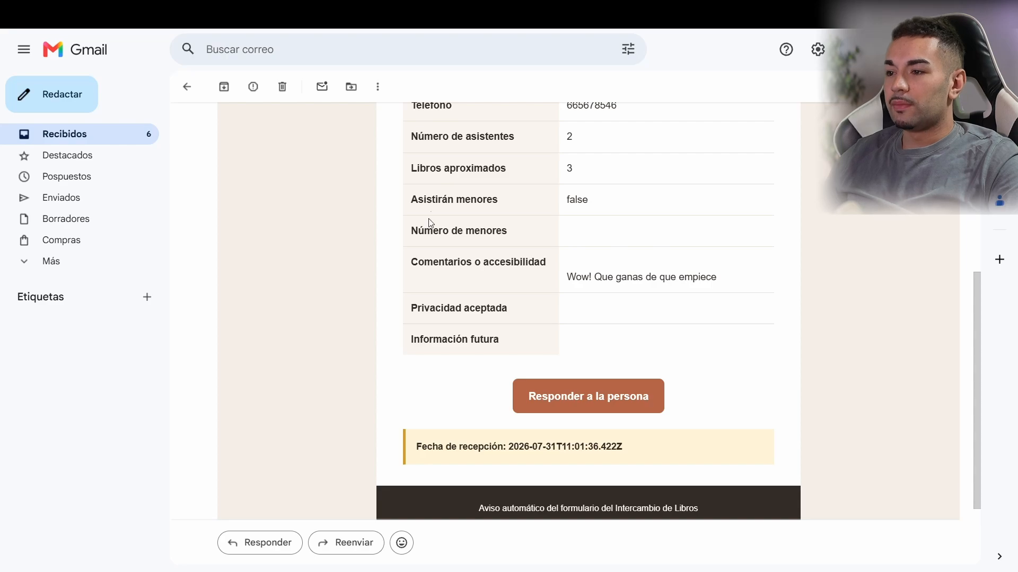
pyautogui.moveTo(424, 260); pyautogui.dragTo(476, 262)
pyautogui.click(532, 259)
pyautogui.moveTo(594, 277); pyautogui.dragTo(743, 288)
pyautogui.click(743, 288)
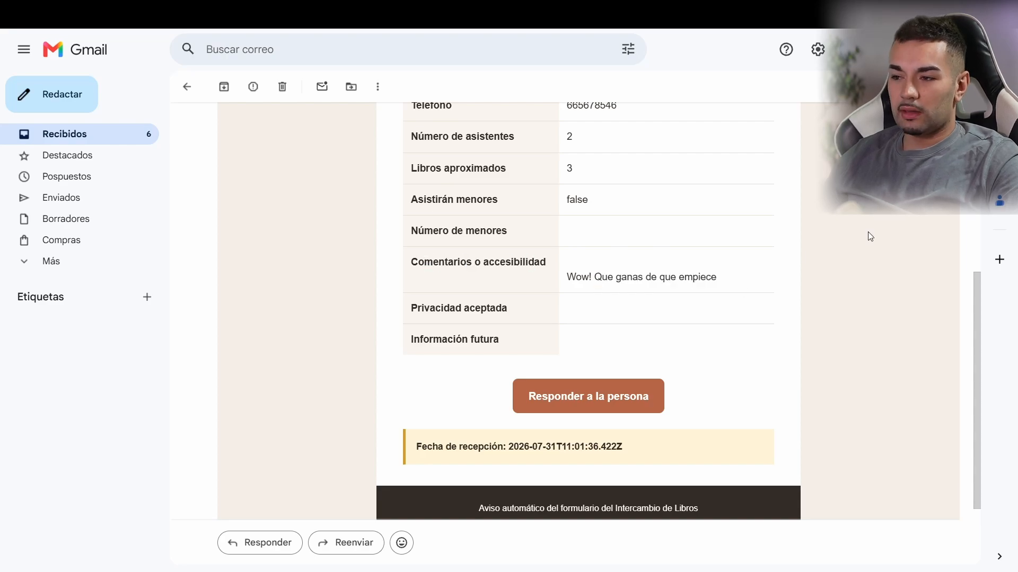
pyautogui.scroll(-2, 679, 291)
pyautogui.scroll(4, 379, 281)
pyautogui.scroll(-4, 379, 281)
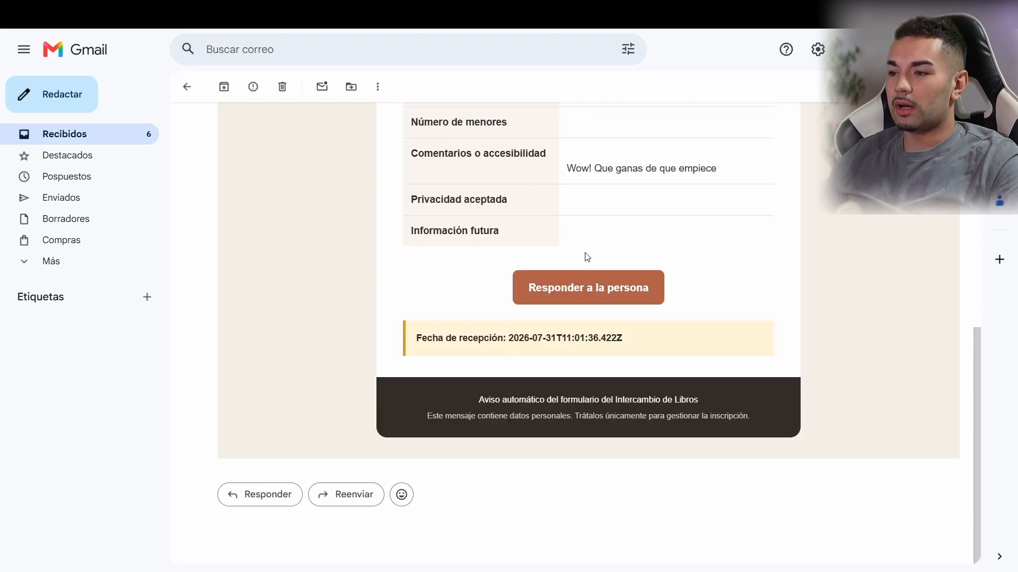
pyautogui.click(575, 281)
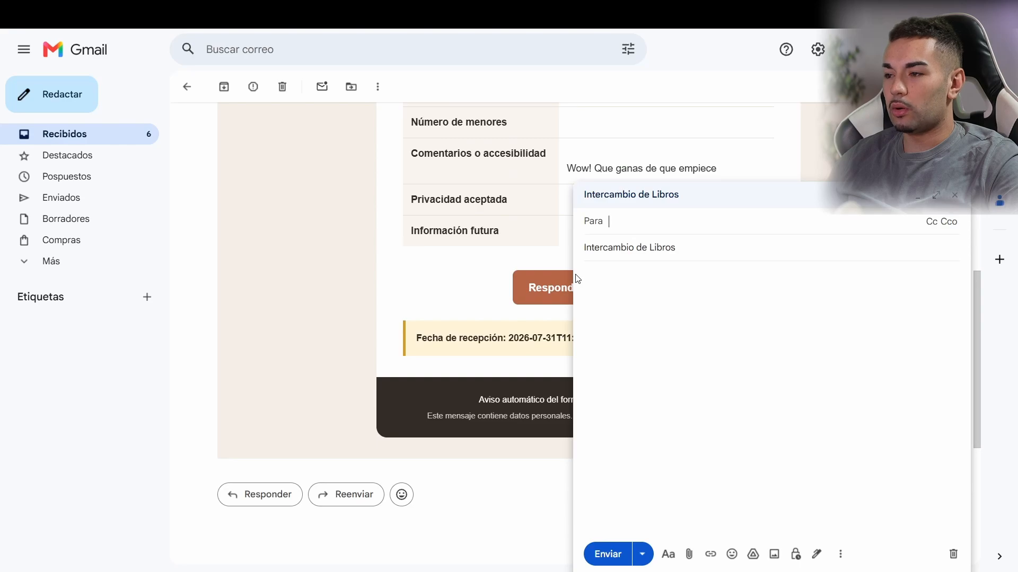
pyautogui.scroll(8, 493, 294)
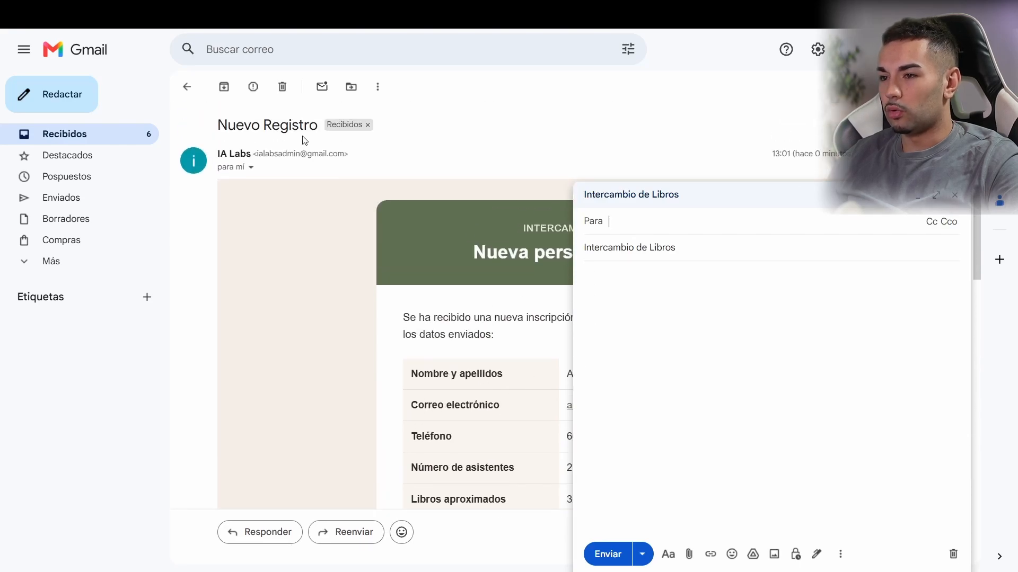
pyautogui.scroll(-4, 555, 196)
pyautogui.scroll(-5, 571, 157)
pyautogui.scroll(3, 613, 131)
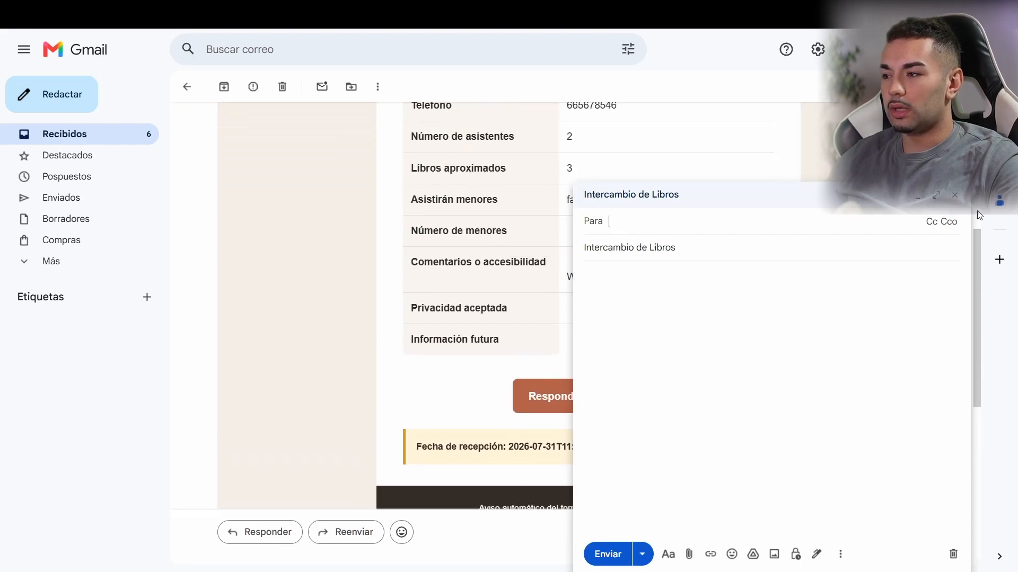
pyautogui.press('Escape')
pyautogui.scroll(-2, 591, 233)
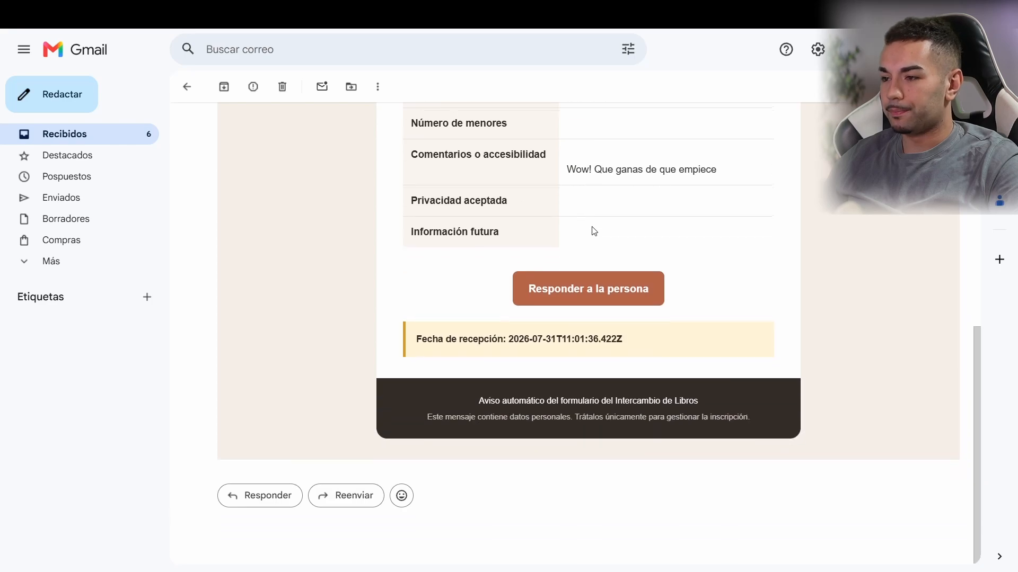
pyautogui.moveTo(507, 337)
pyautogui.mouseDown()
pyautogui.moveTo(691, 343)
pyautogui.moveTo(496, 339)
pyautogui.mouseUp()
pyautogui.click(612, 395)
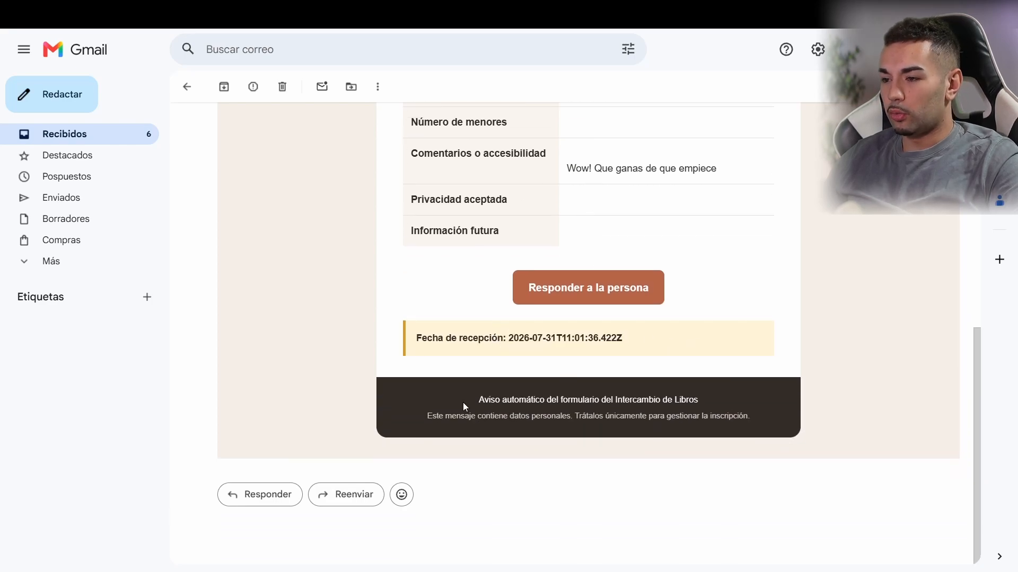
pyautogui.moveTo(462, 402); pyautogui.dragTo(775, 405)
pyautogui.scroll(10, 386, 260)
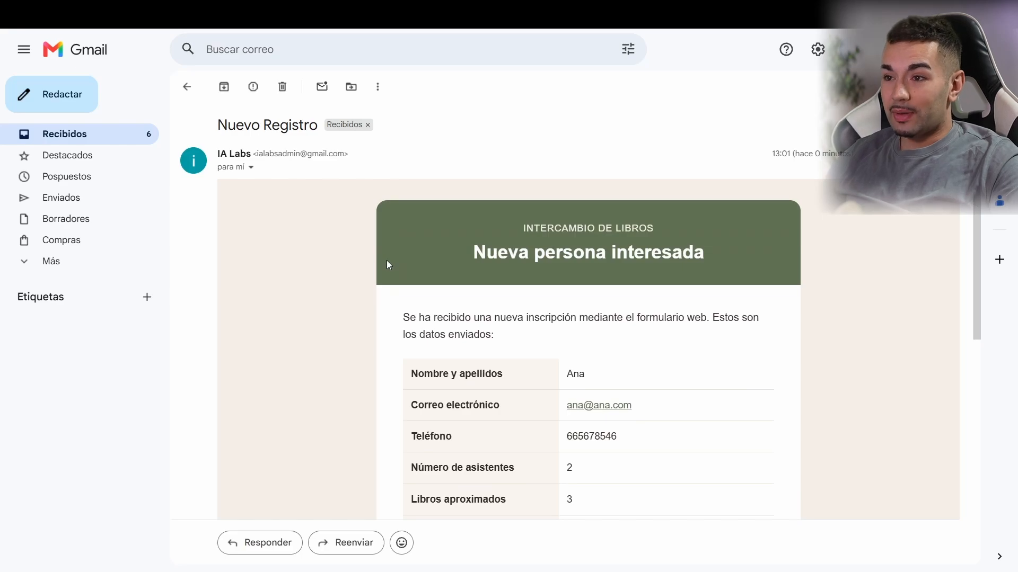